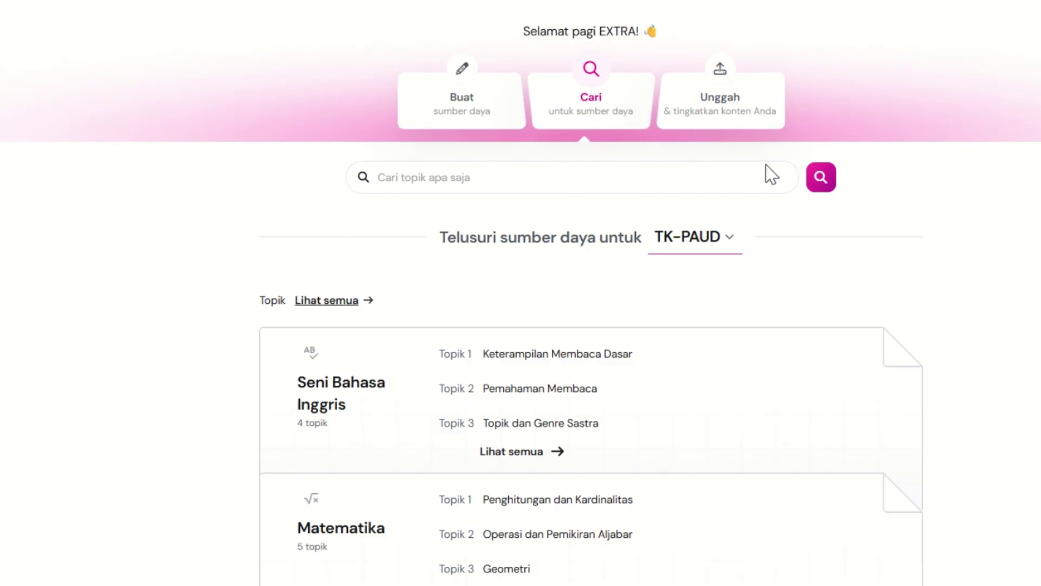
# Create a Penilaian from scratch with a Menjodohkan question that reads "Jodohkan berikut ini".
pyautogui.scroll(-2, 175, 329)
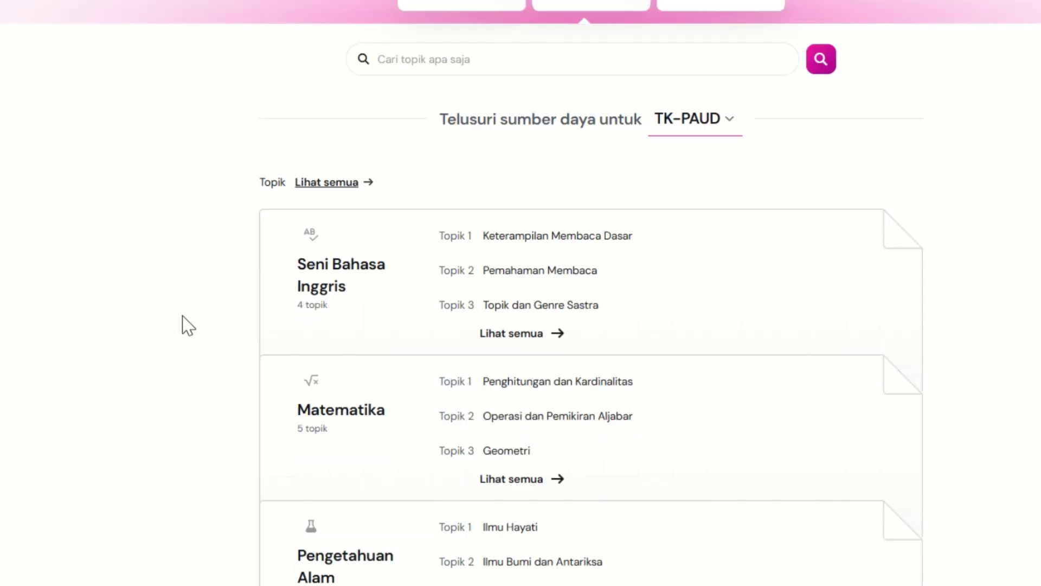
pyautogui.scroll(2, 188, 326)
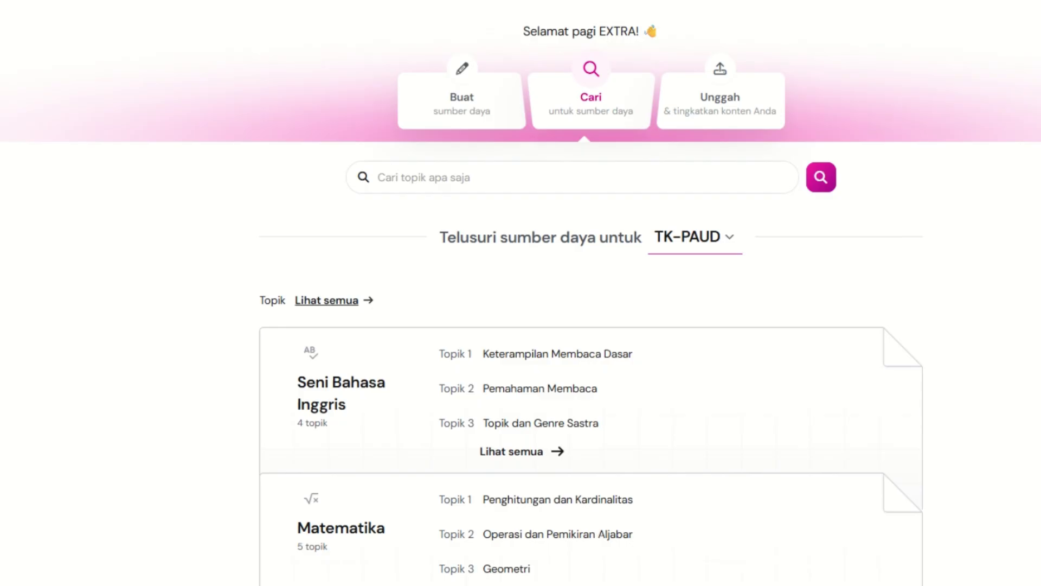
pyautogui.click(449, 125)
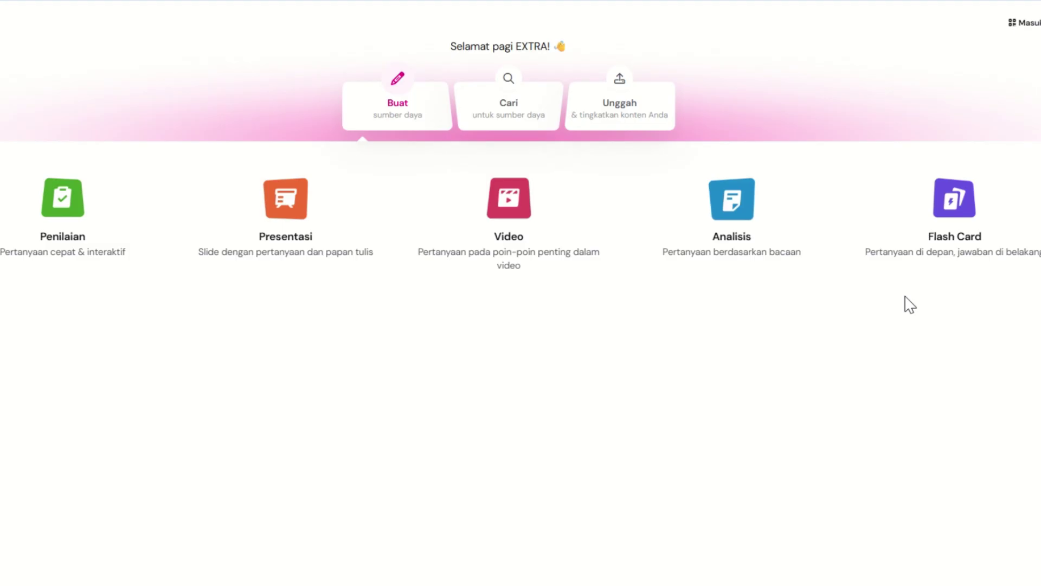
pyautogui.click(80, 271)
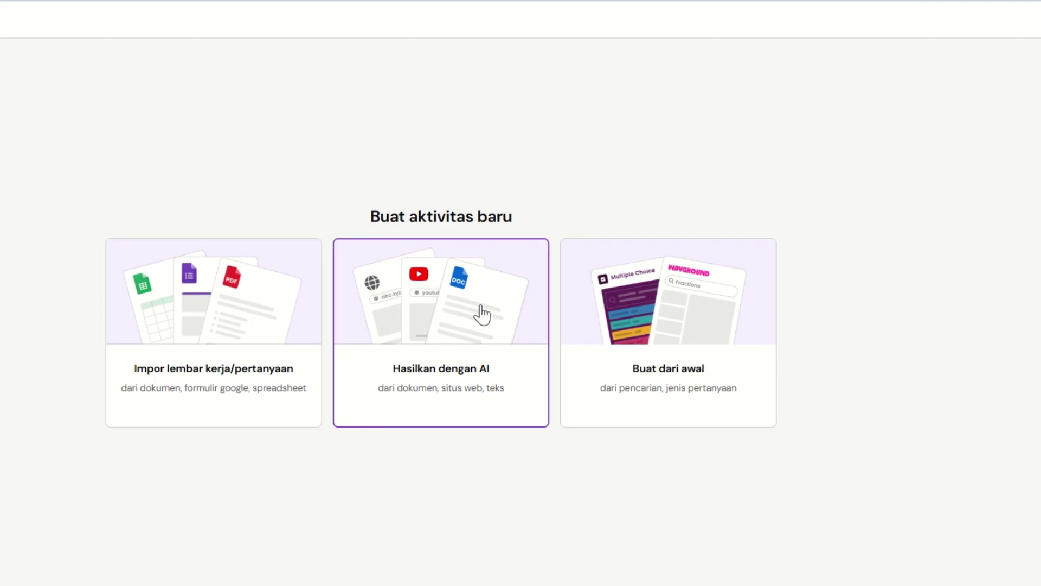
pyautogui.click(640, 353)
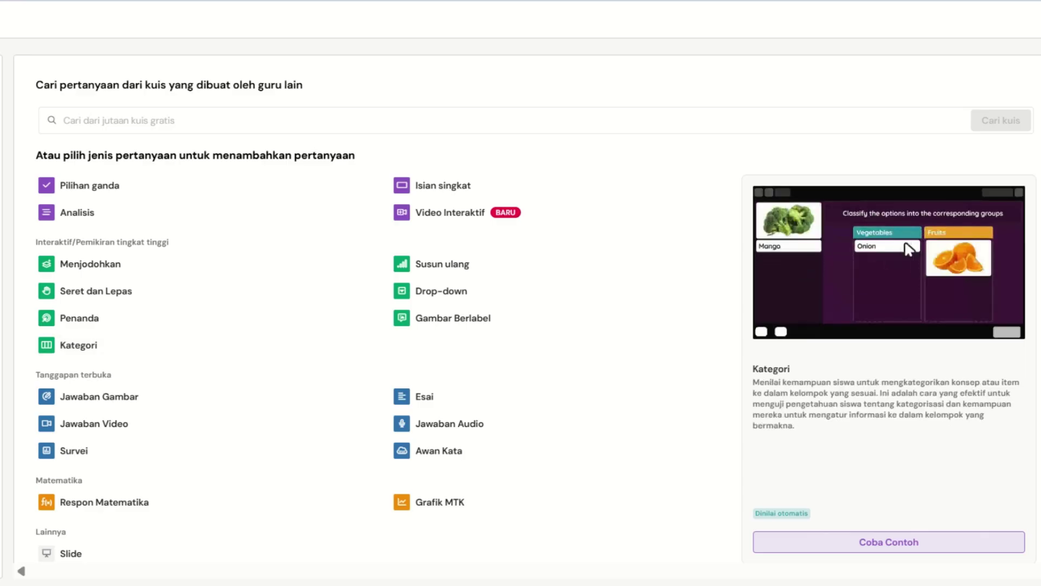
pyautogui.click(96, 268)
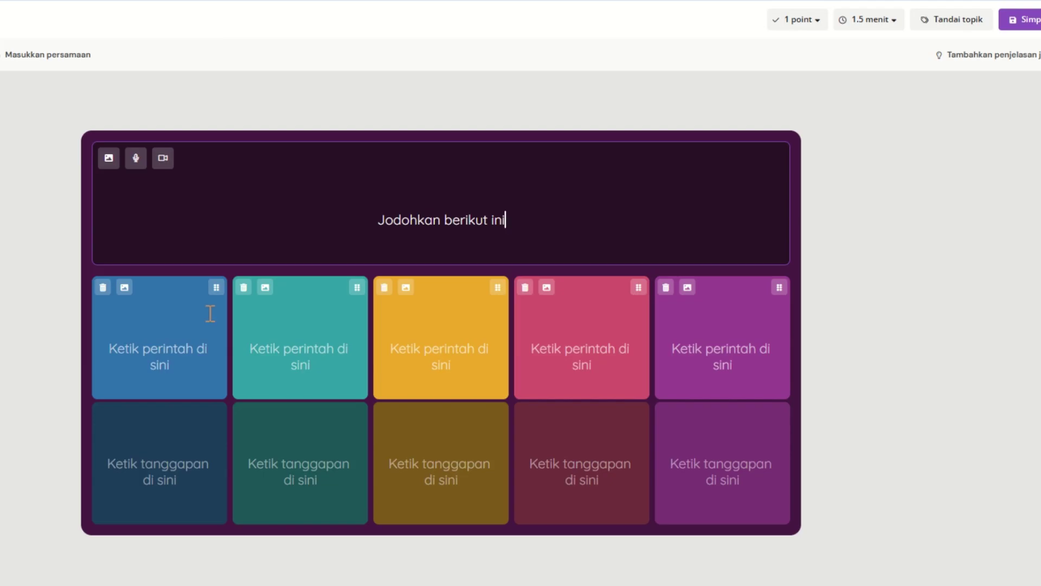
# Upload the "1 Apel" image from the device to the first prompt card and save it.
pyautogui.click(125, 288)
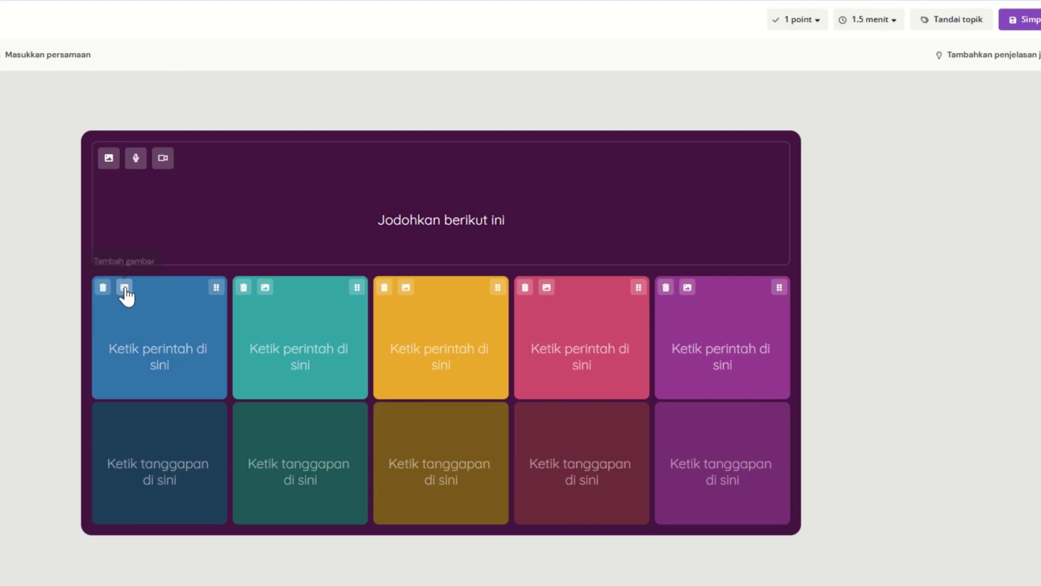
pyautogui.click(126, 288)
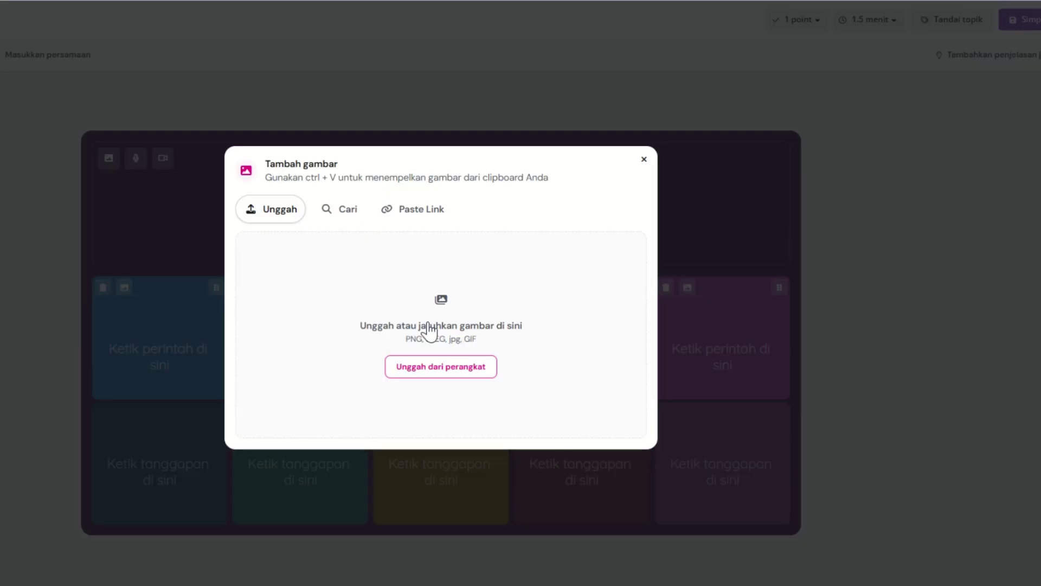
pyautogui.click(444, 373)
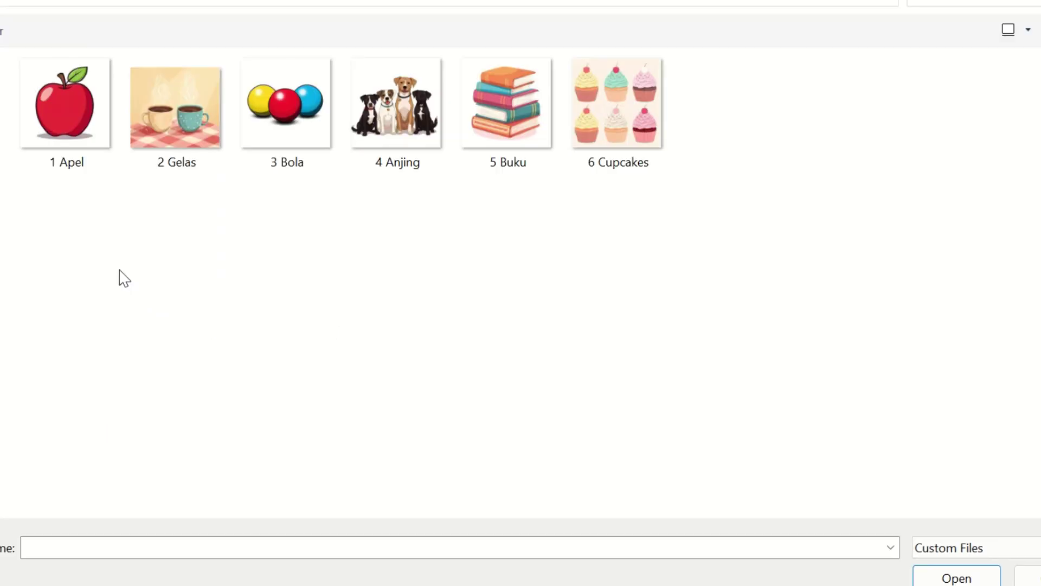
pyautogui.click(59, 110)
pyautogui.doubleClick(61, 115)
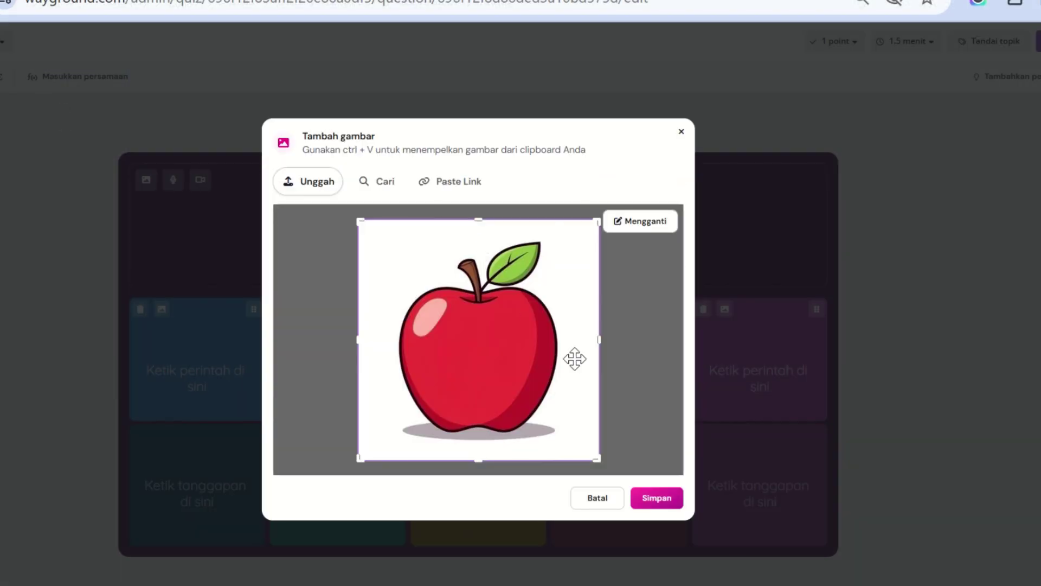
pyautogui.click(670, 498)
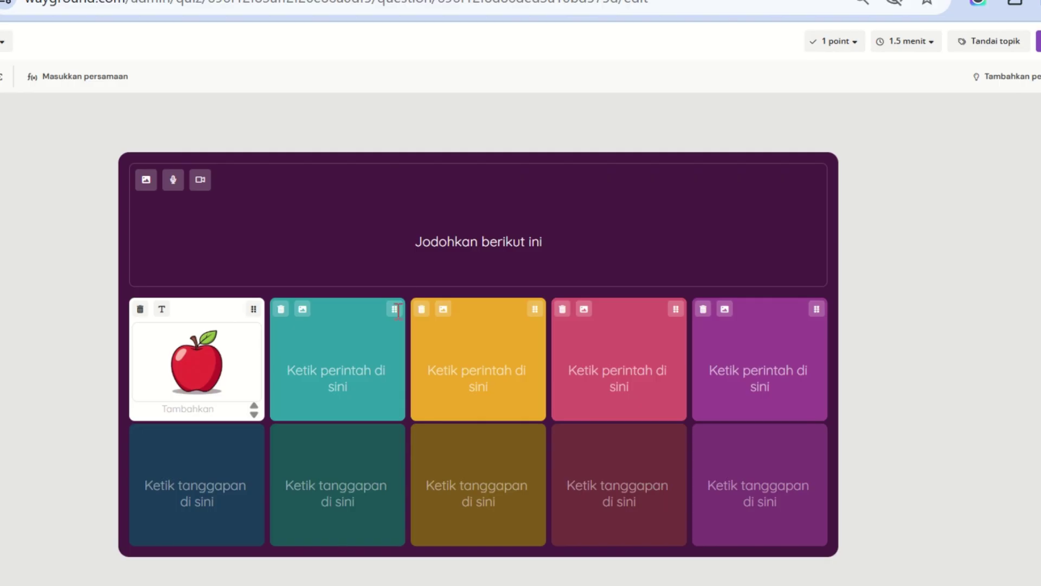
# Upload the "2 Gelas" image from the device to the second prompt card and save it.
pyautogui.click(302, 309)
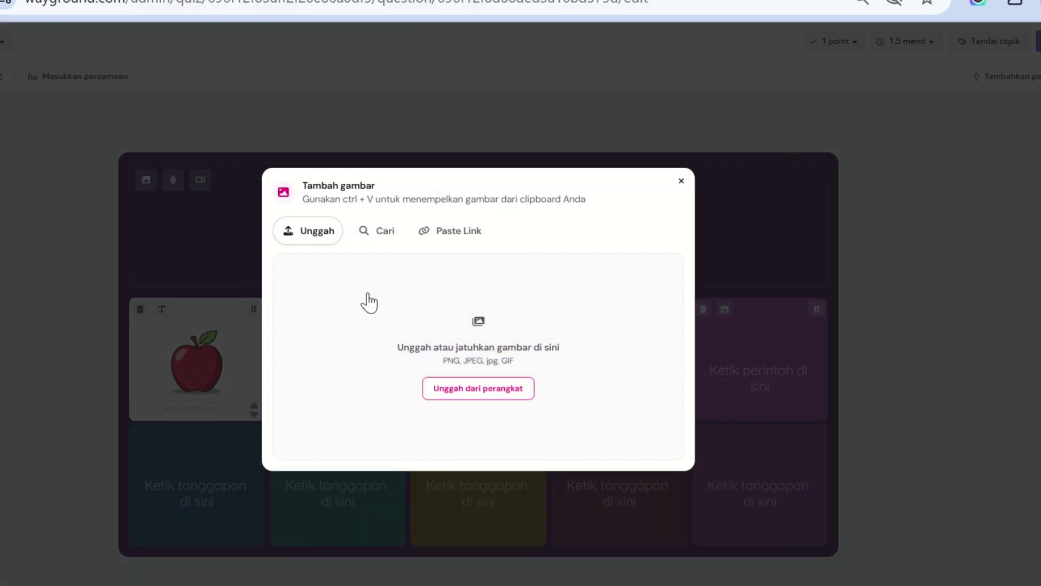
pyautogui.click(481, 396)
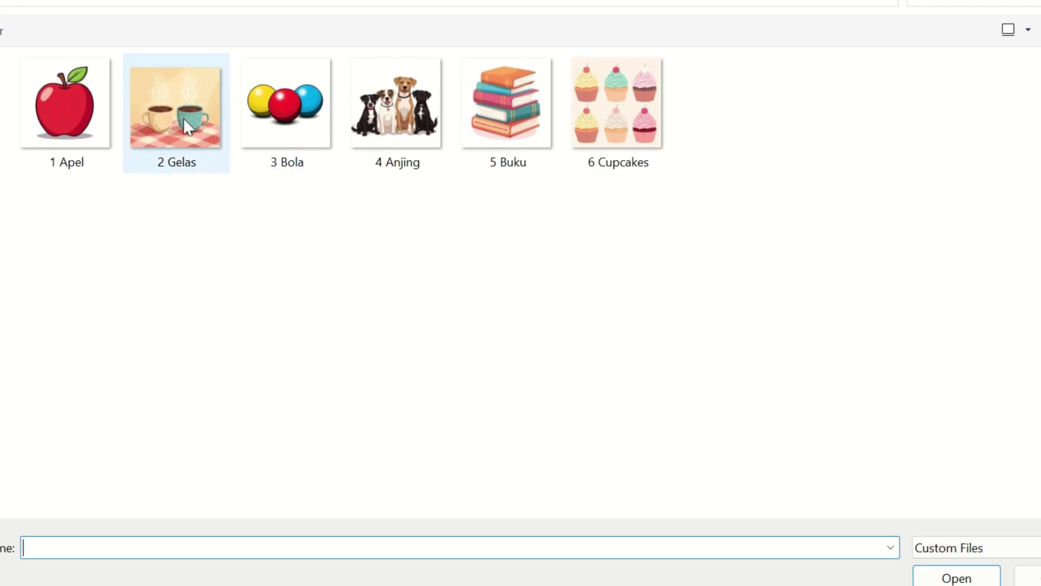
pyautogui.doubleClick(184, 118)
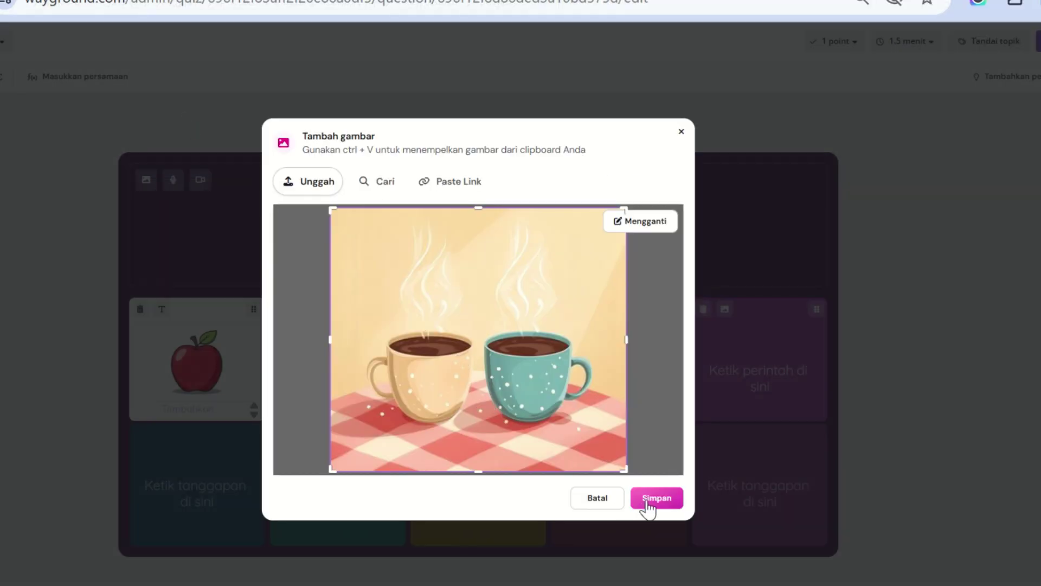
pyautogui.click(648, 507)
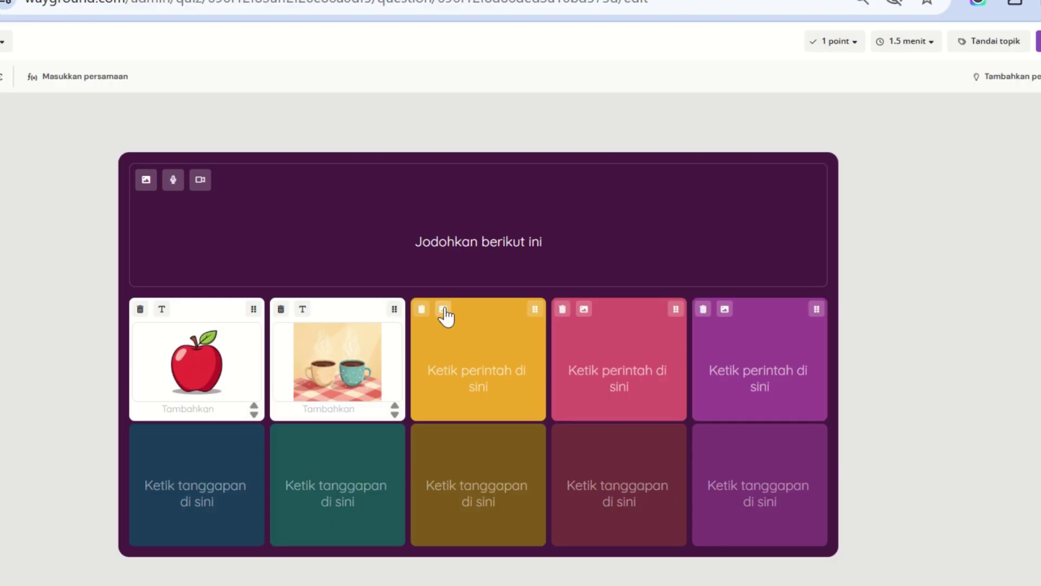
# Upload the "3 Bola" image from the device to the third prompt card and save it.
pyautogui.click(444, 310)
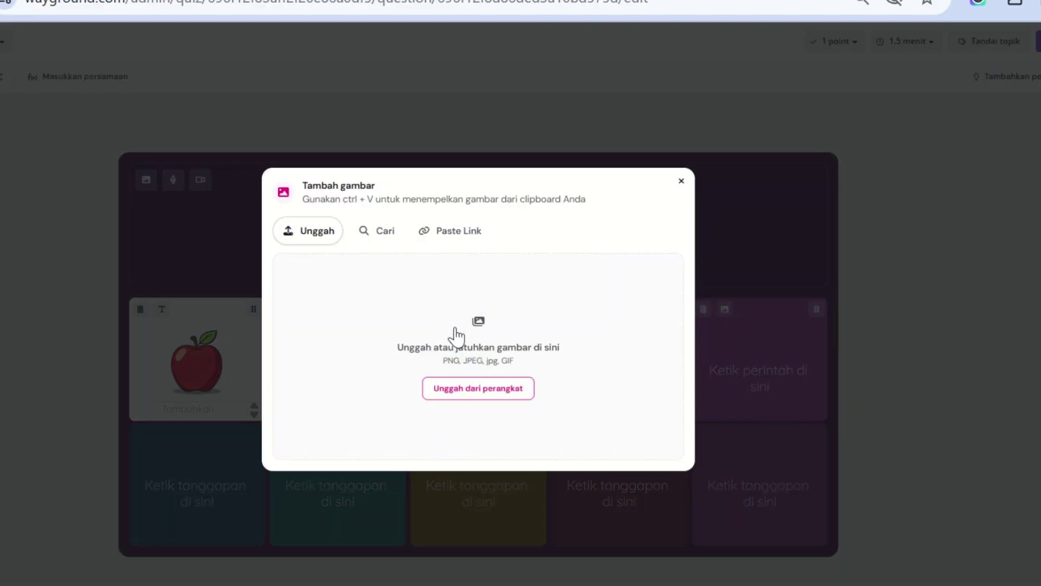
pyautogui.click(475, 394)
pyautogui.doubleClick(298, 135)
pyautogui.click(649, 505)
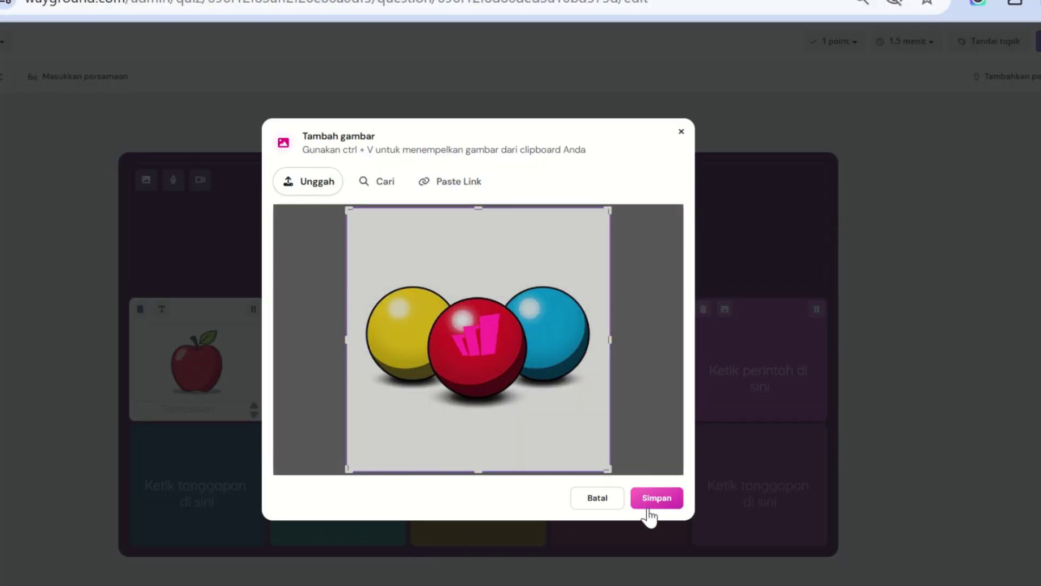
# Upload the "4 Anjing" image to the fourth prompt card and the "5 Buku" image to the fifth, saving both.
pyautogui.click(584, 306)
pyautogui.click(478, 388)
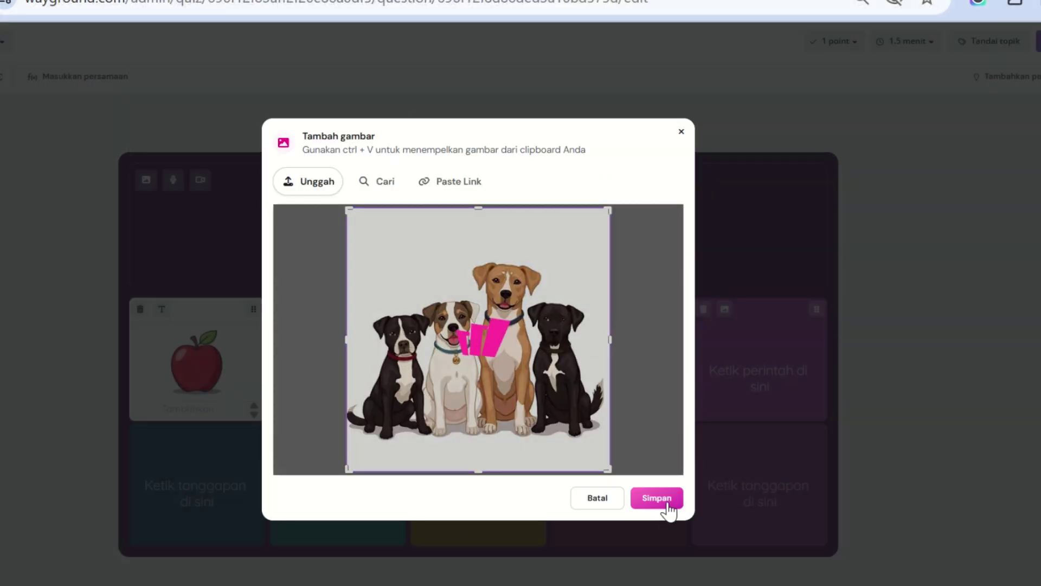
pyautogui.click(664, 502)
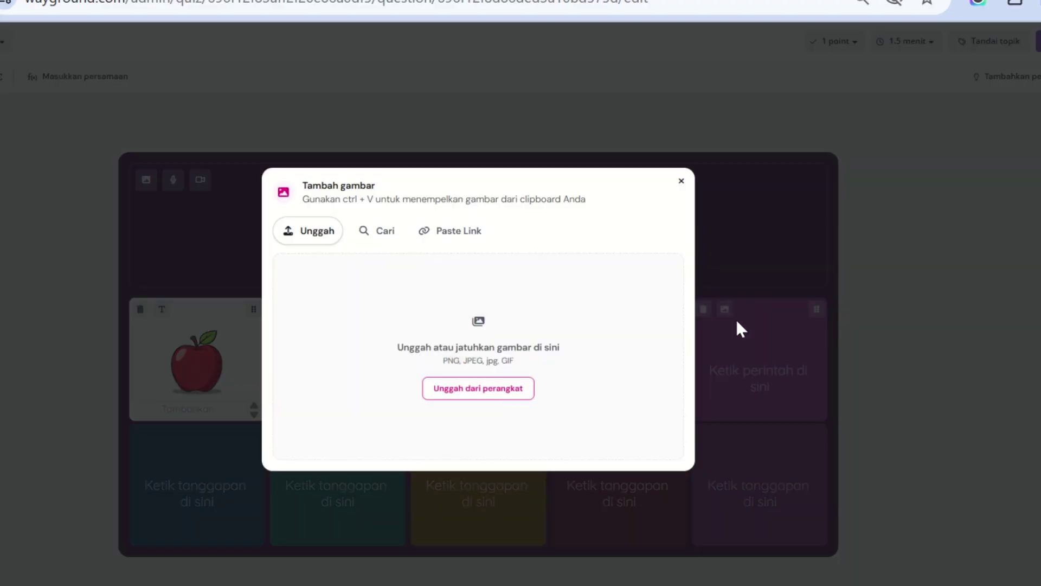
pyautogui.click(511, 392)
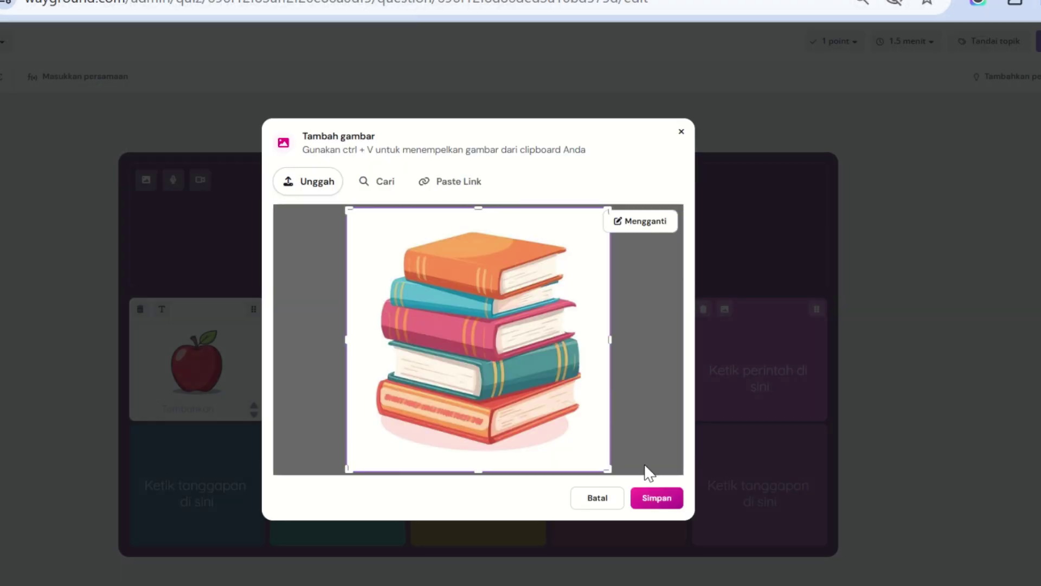
pyautogui.click(652, 497)
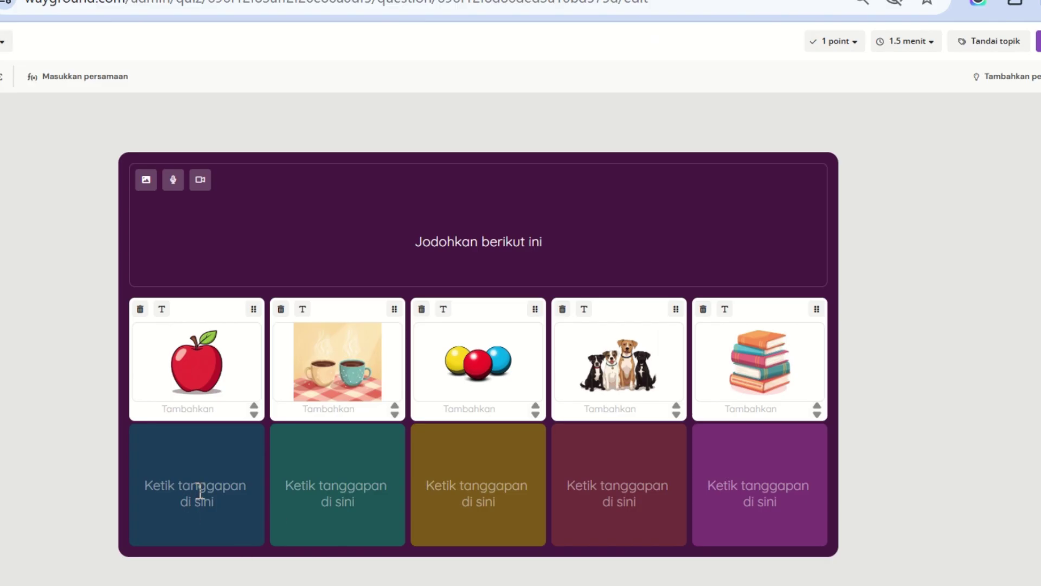
# Fill the five response cards in order with 一, 二, 三, 四 and 五, copied from the number table in the Word document.
pyautogui.click(200, 491)
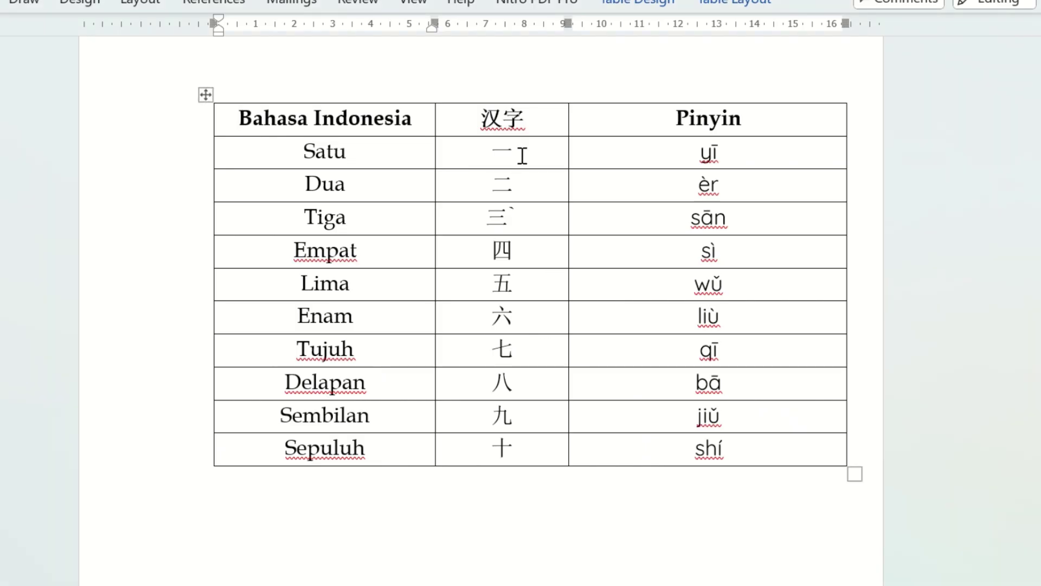
pyautogui.doubleClick(510, 151)
pyautogui.doubleClick(502, 185)
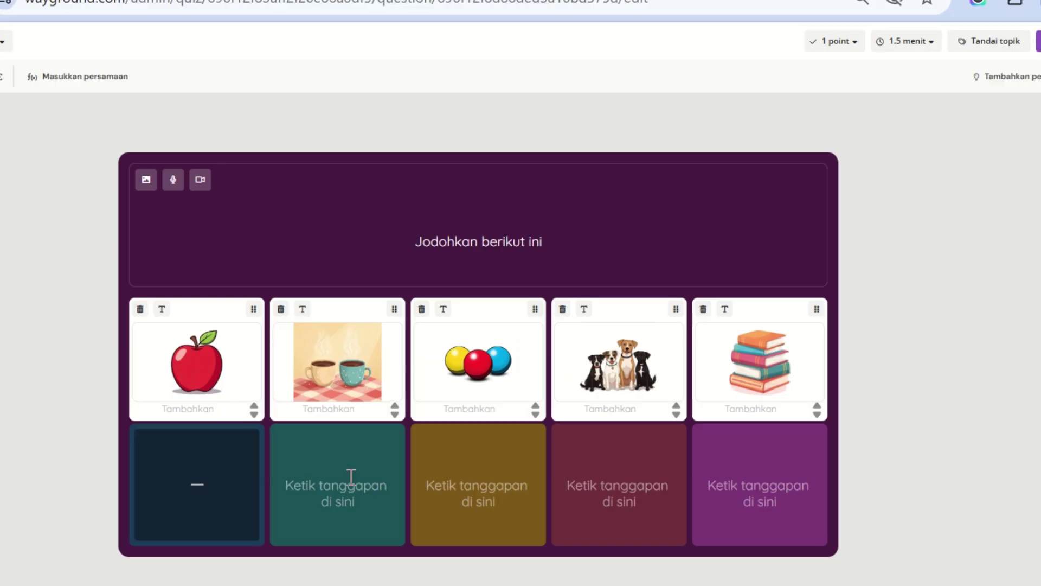
pyautogui.doubleClick(497, 218)
pyautogui.doubleClick(502, 250)
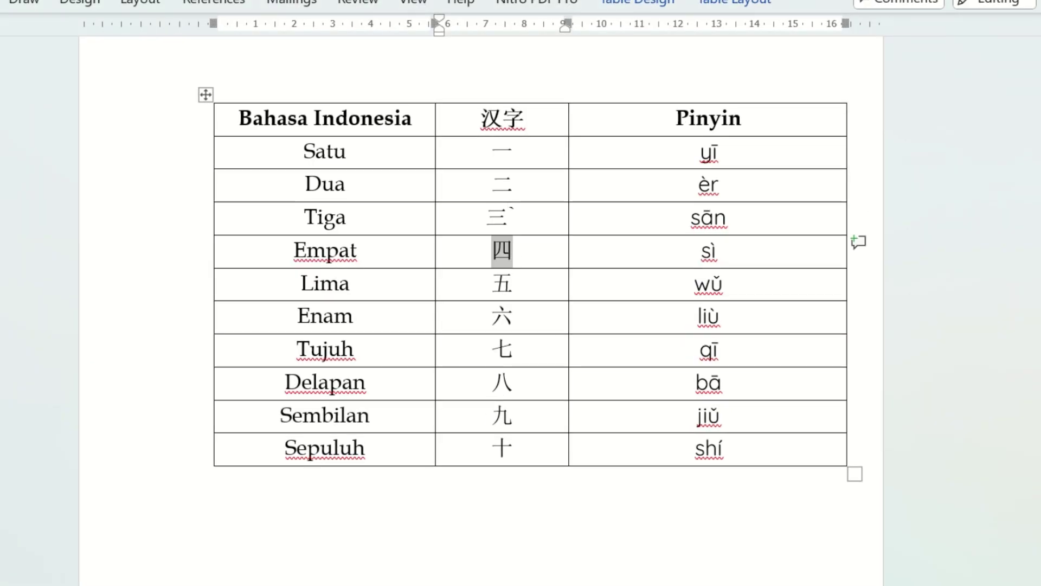
pyautogui.doubleClick(502, 284)
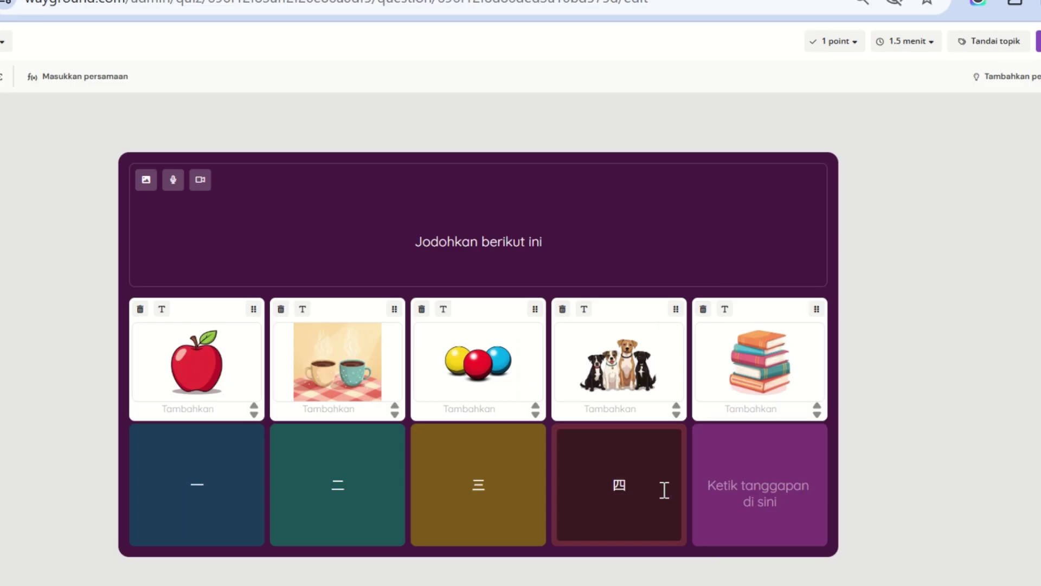
pyautogui.click(760, 466)
pyautogui.write('五')
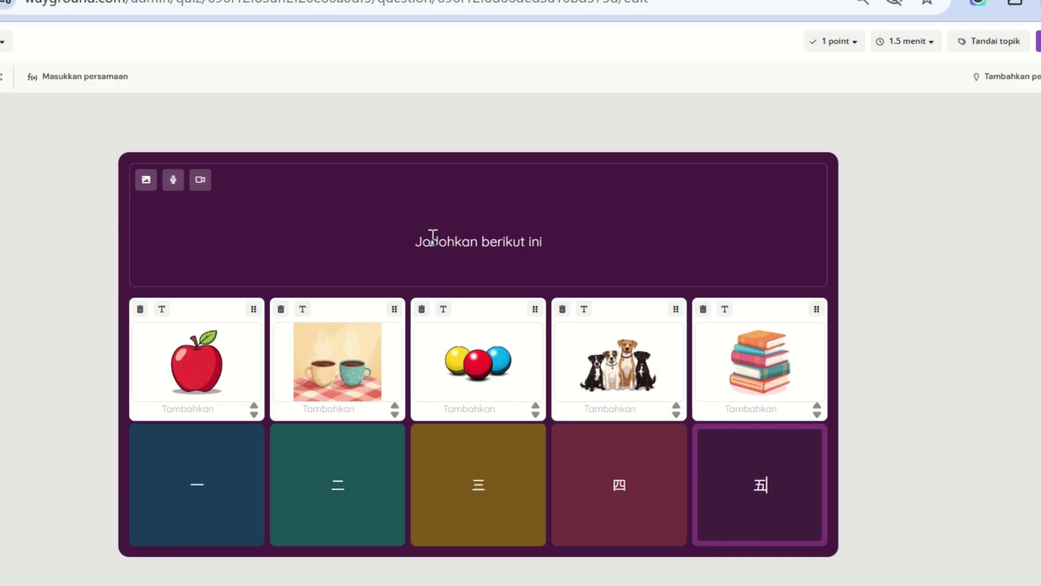
# Save the matching question, then preview the quiz in participant view and close the preview.
pyautogui.moveTo(552, 250); pyautogui.dragTo(446, 251)
pyautogui.click(926, 244)
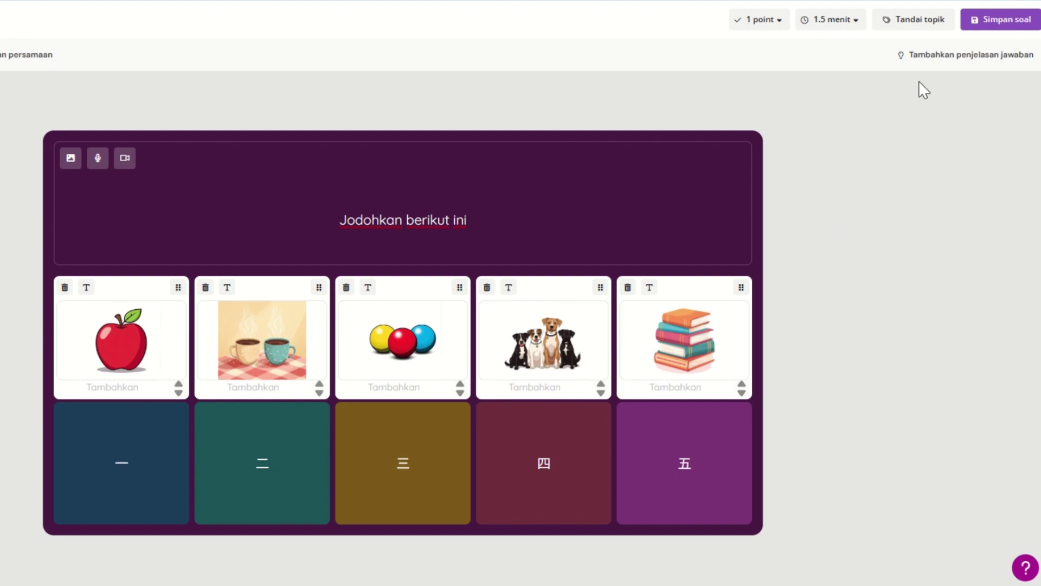
pyautogui.click(1004, 27)
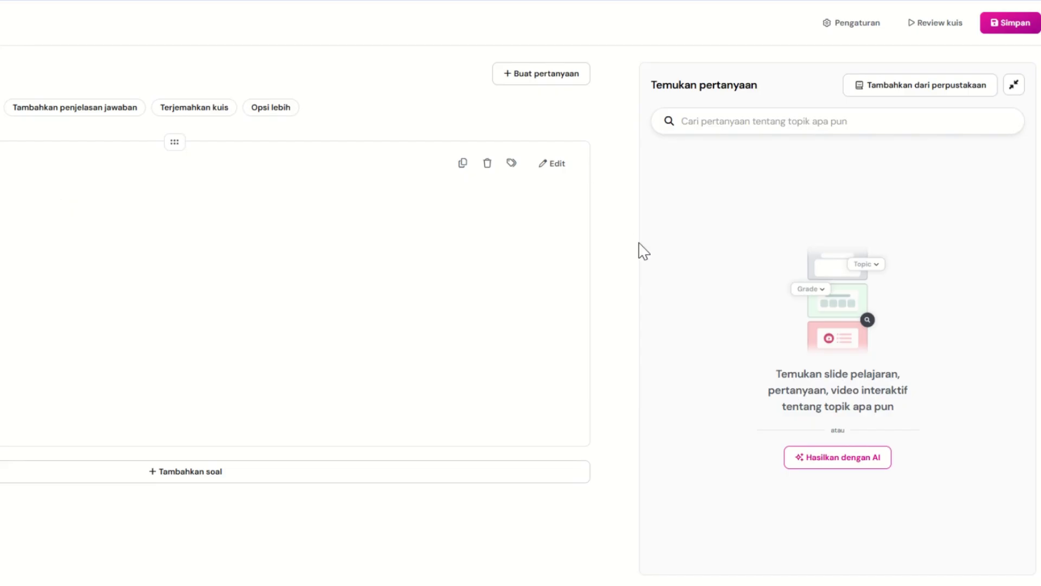
pyautogui.click(927, 35)
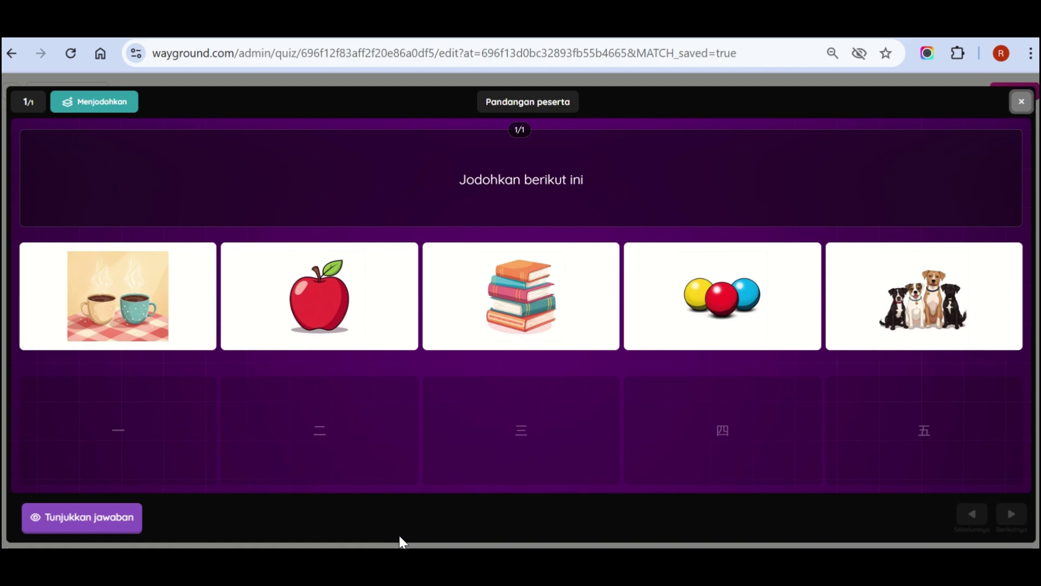
pyautogui.click(1021, 103)
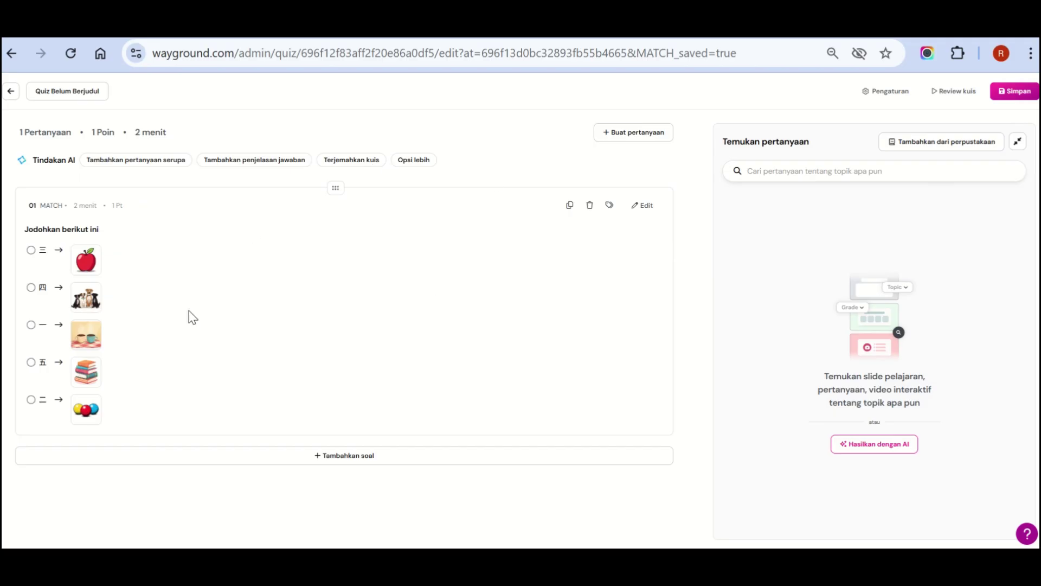
# Start saving the quiz, naming it "Memasangkan Angka dengan Gambar" and setting its subject to Lainnya.
pyautogui.click(1016, 93)
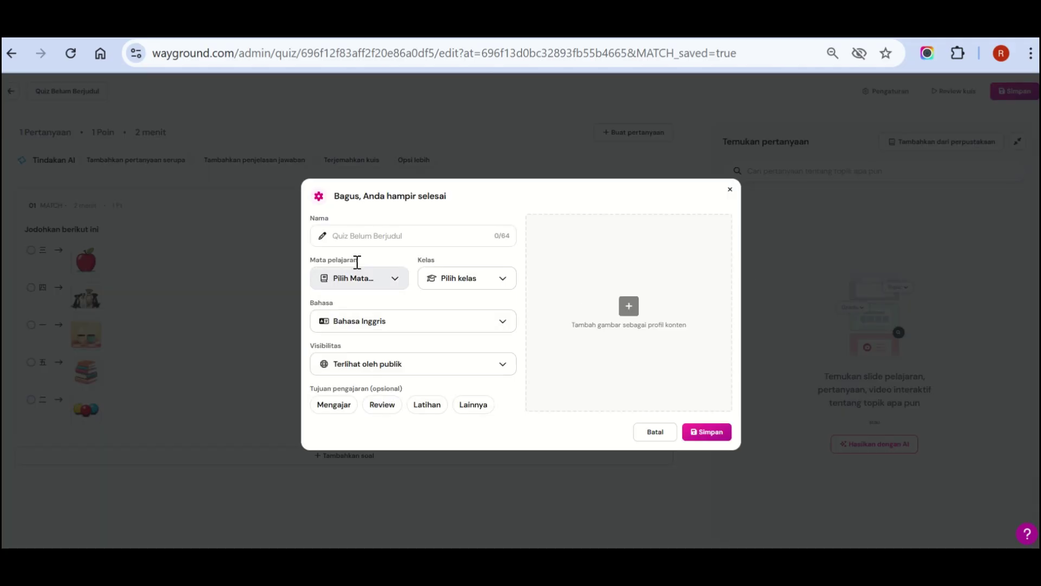
pyautogui.click(376, 238)
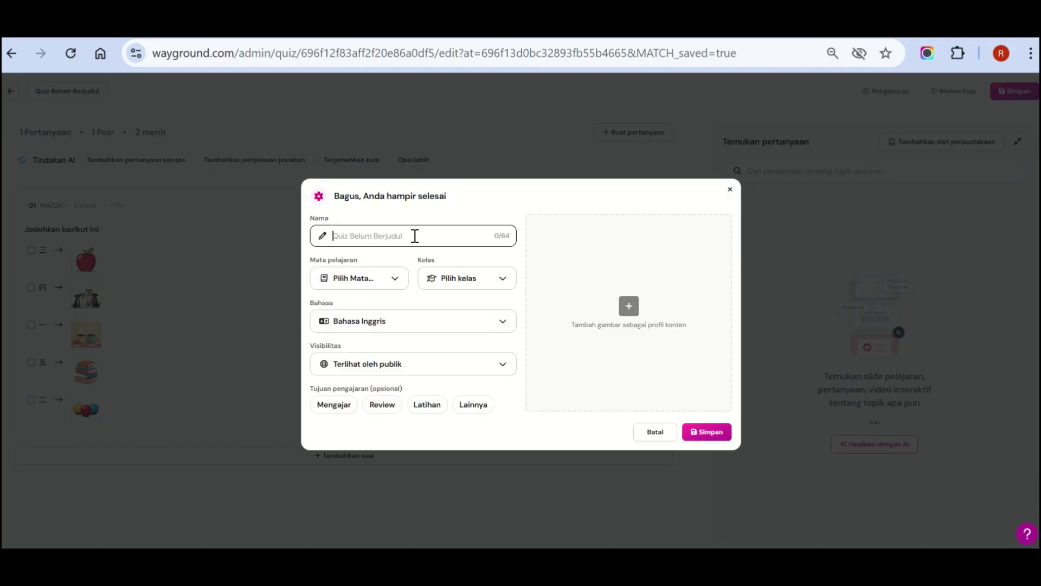
pyautogui.write('Memasangkan Angka dengan Gambar')
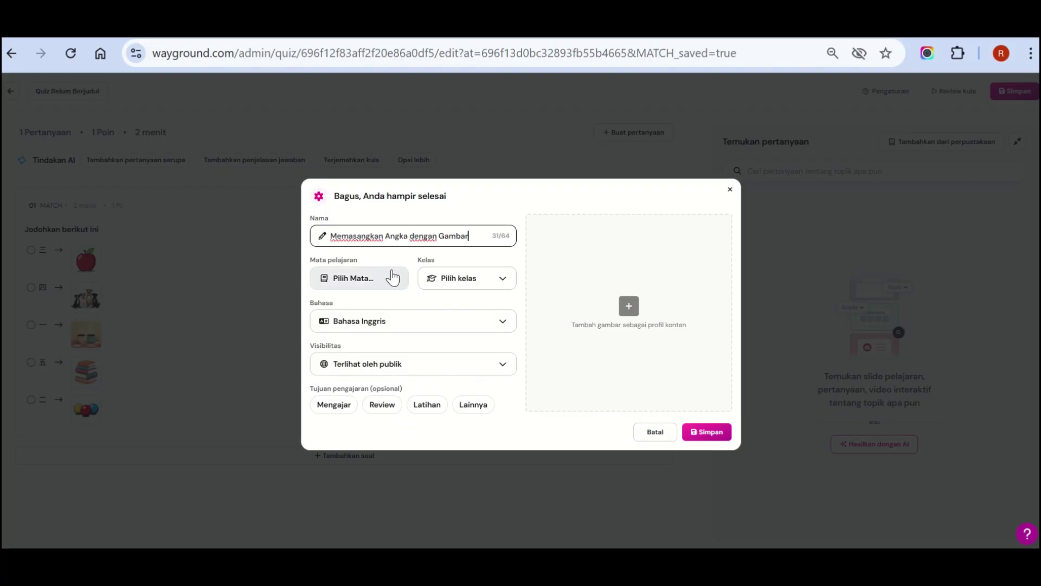
pyautogui.click(389, 277)
pyautogui.scroll(-15, 388, 325)
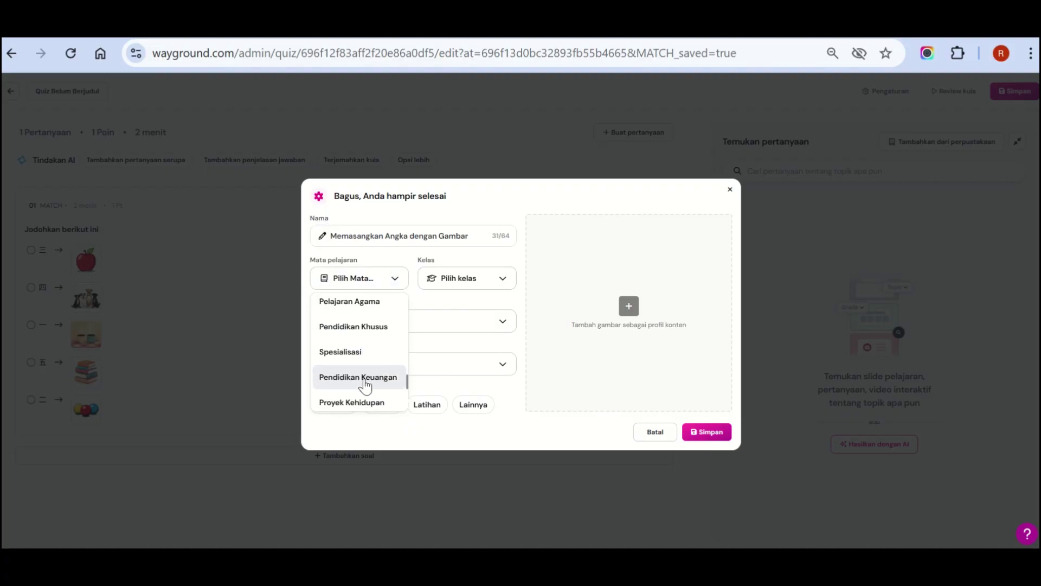
pyautogui.click(369, 398)
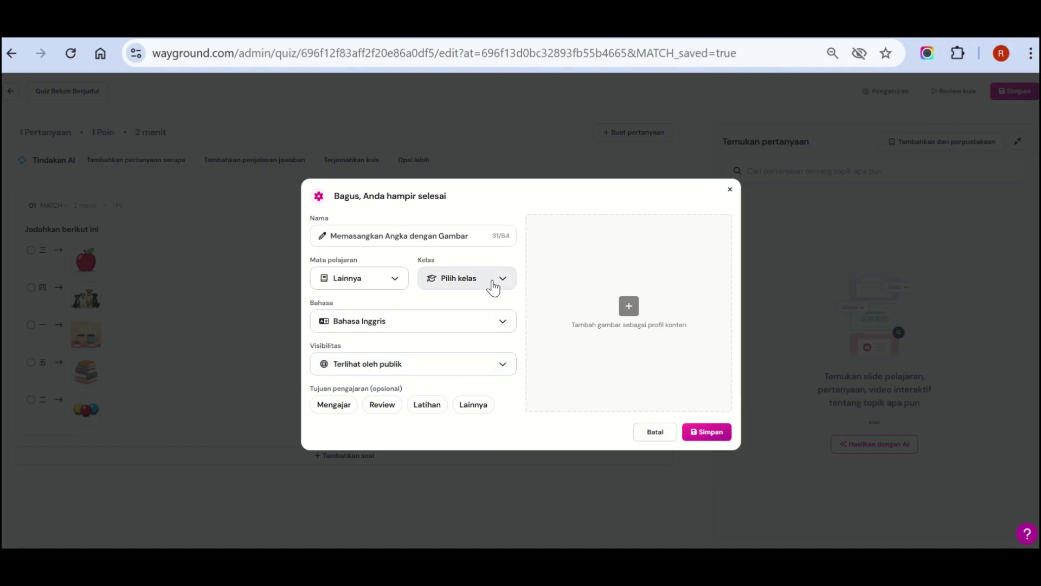
# Set the class to TK and add the blue 1–10 Mandarin number chart, found by searching "angka mandarin", as the cover image.
pyautogui.click(442, 307)
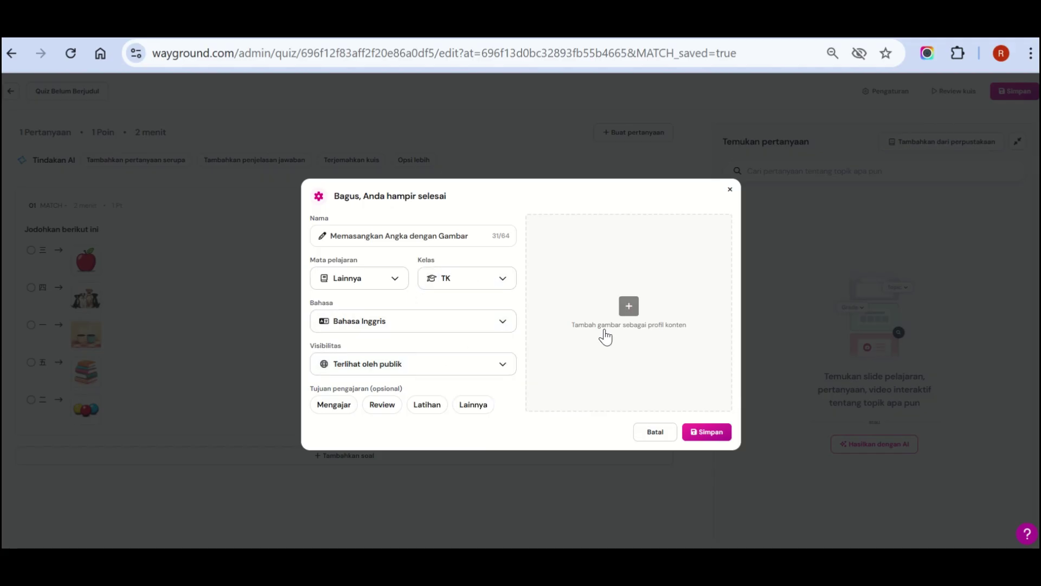
pyautogui.click(629, 307)
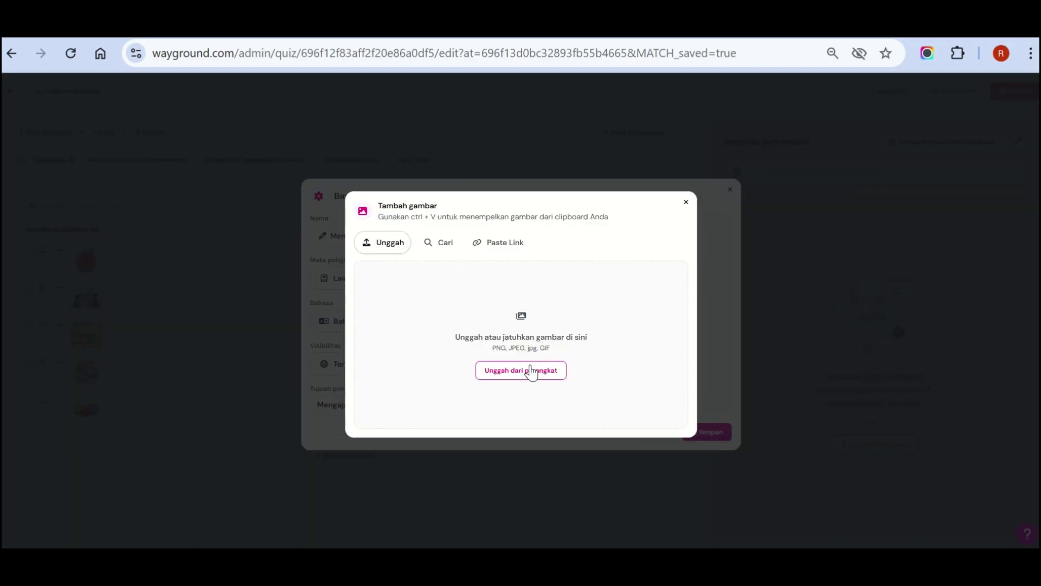
pyautogui.click(447, 250)
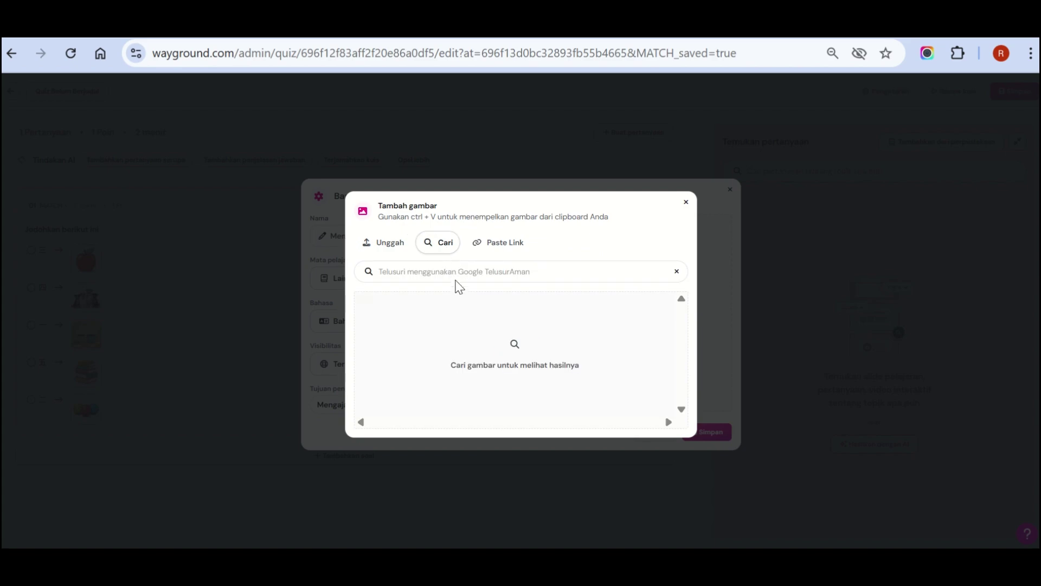
pyautogui.click(462, 271)
pyautogui.write('angka')
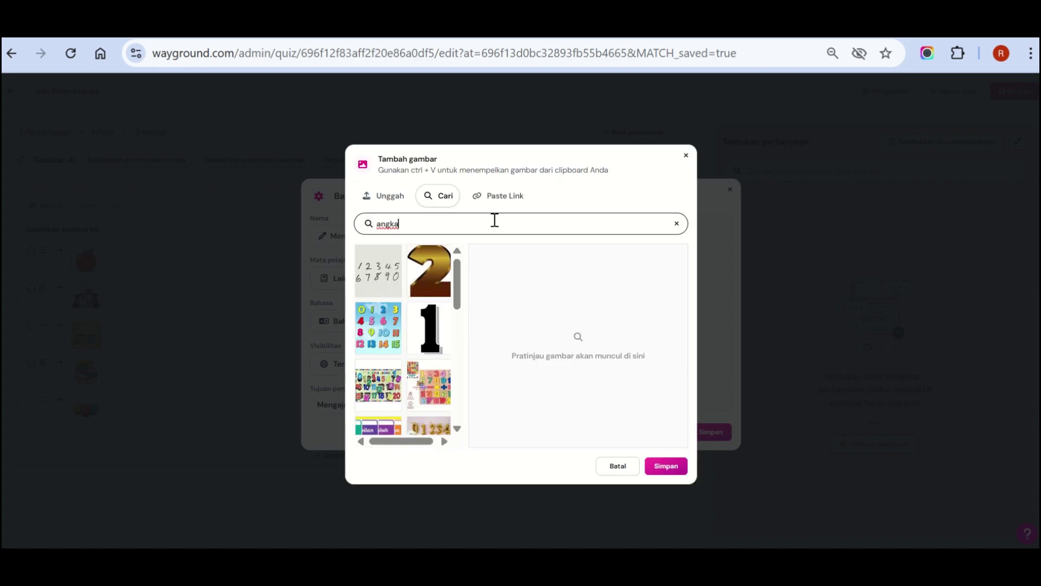
pyautogui.write(' man')
pyautogui.press('BackSpace')
pyautogui.write('andarin')
pyautogui.scroll(-5, 458, 309)
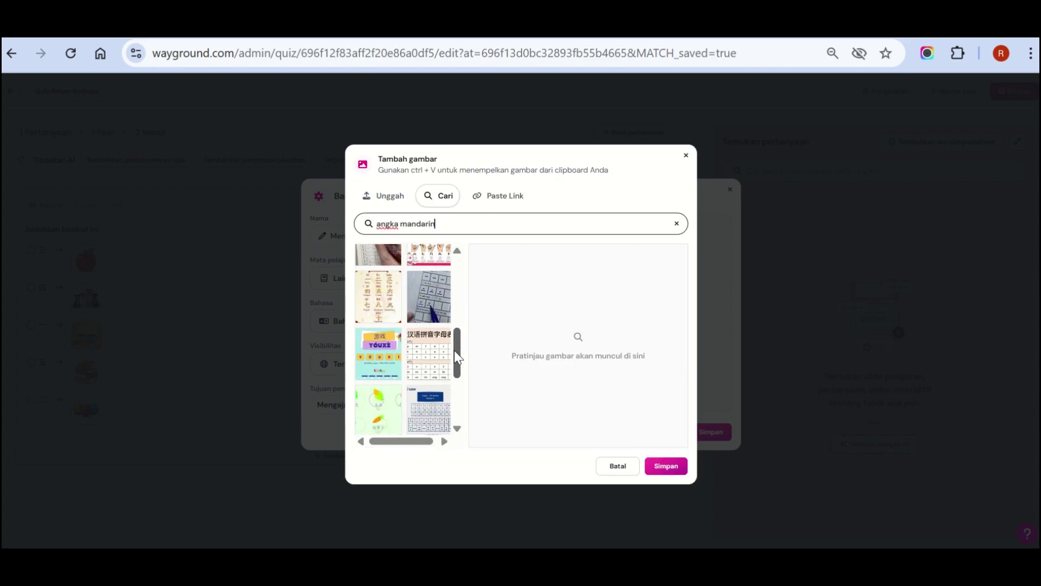
pyautogui.scroll(2, 458, 306)
pyautogui.click(404, 299)
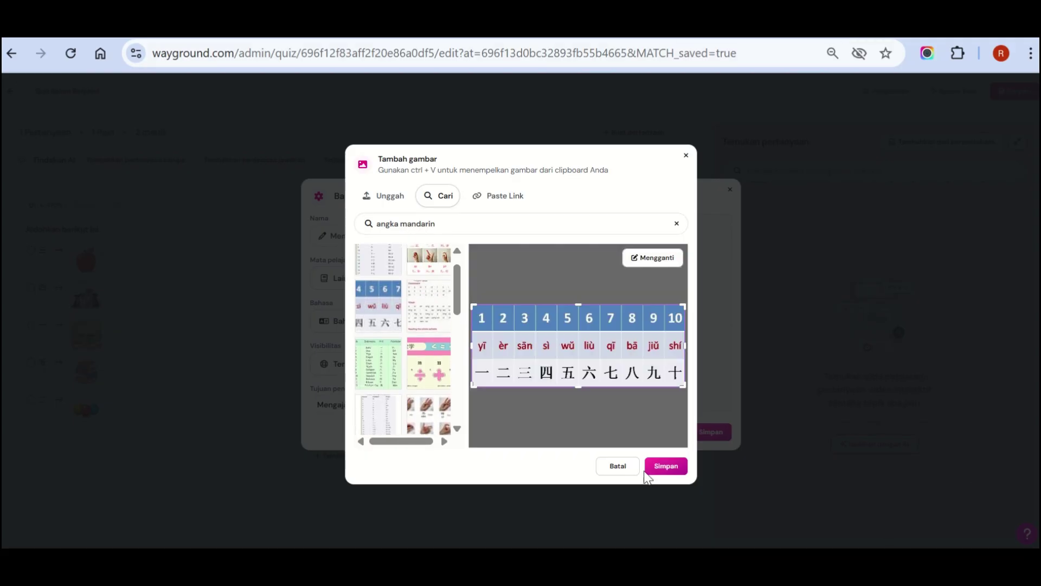
pyautogui.click(666, 466)
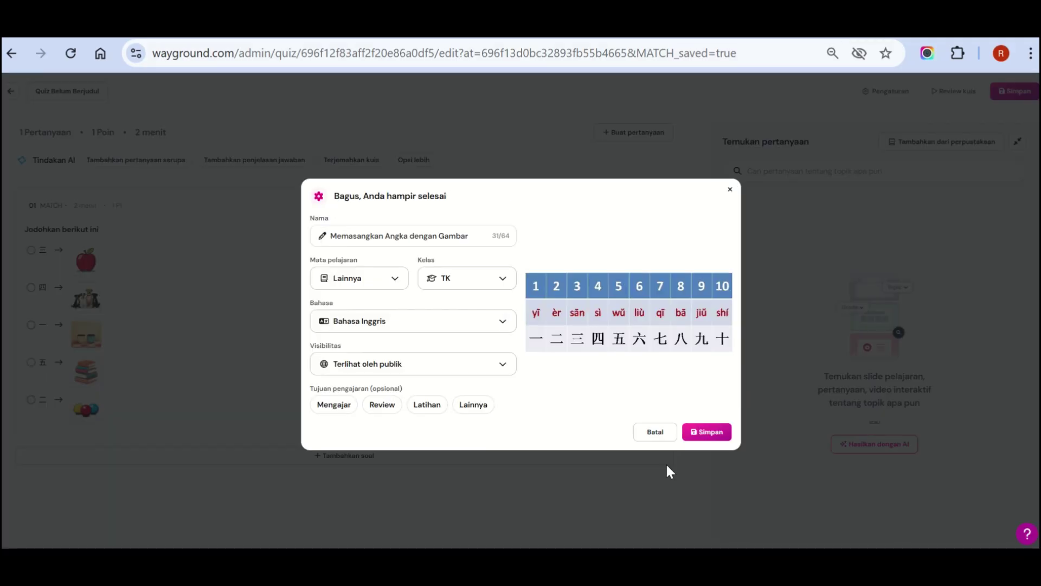
# Save the quiz, then launch it as a live session with Mulai cepat.
pyautogui.click(713, 435)
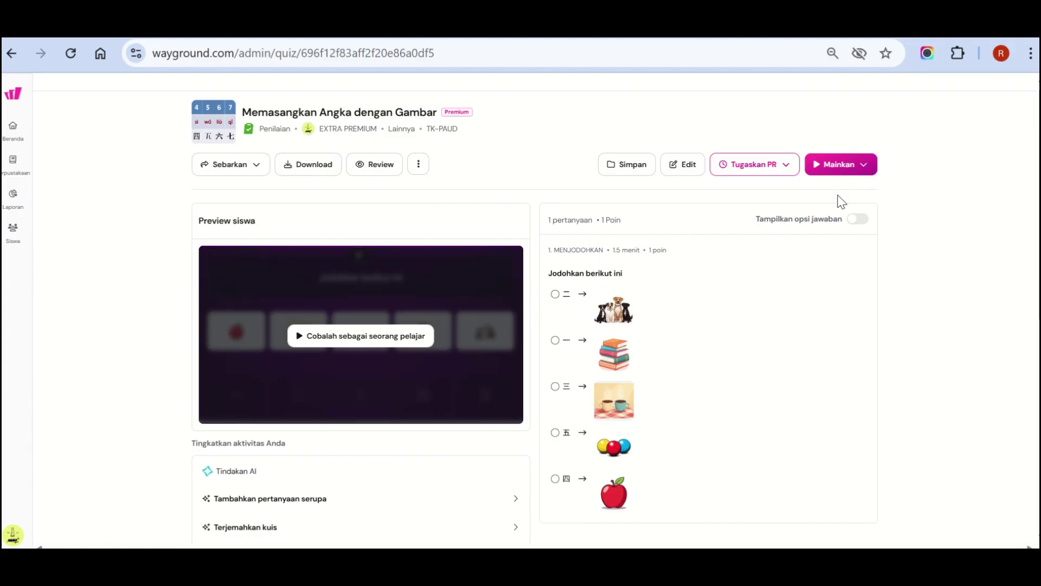
pyautogui.click(866, 167)
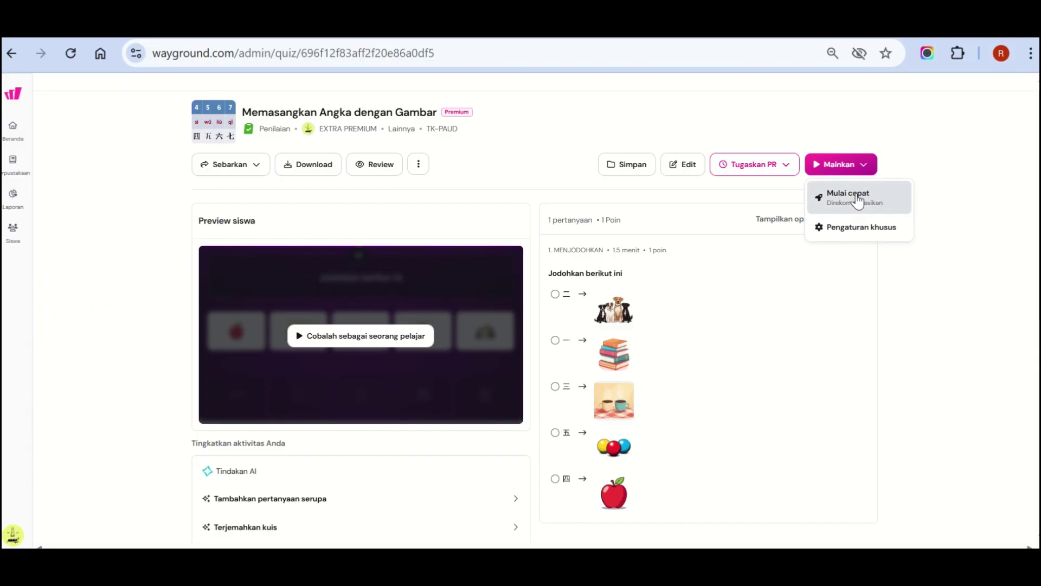
pyautogui.click(857, 201)
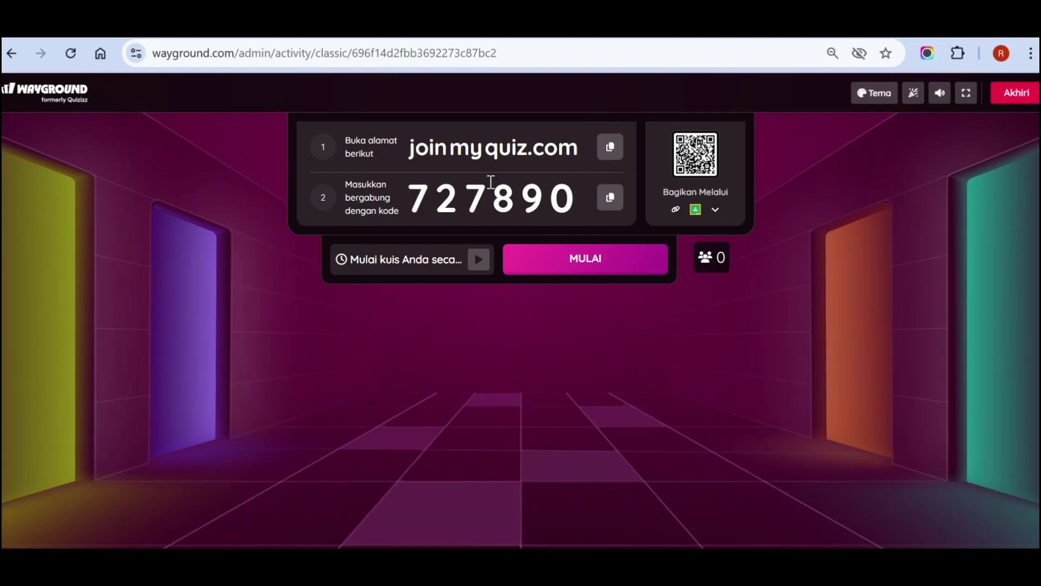
# Copy the session's join address, open it in the other browser window and join by entering the participant's name.
pyautogui.click(610, 148)
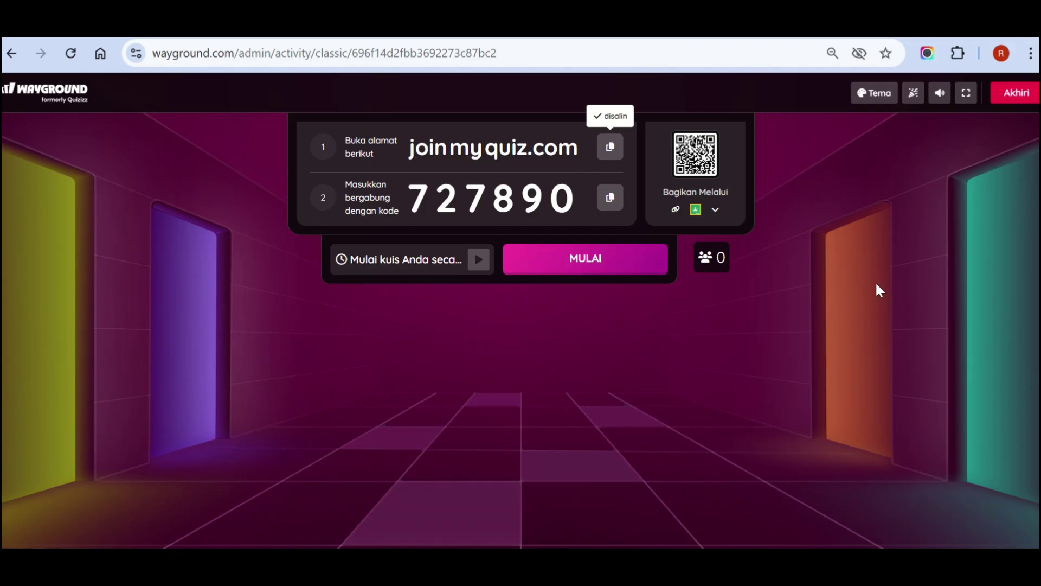
pyautogui.hotkey('ctrl', 't')
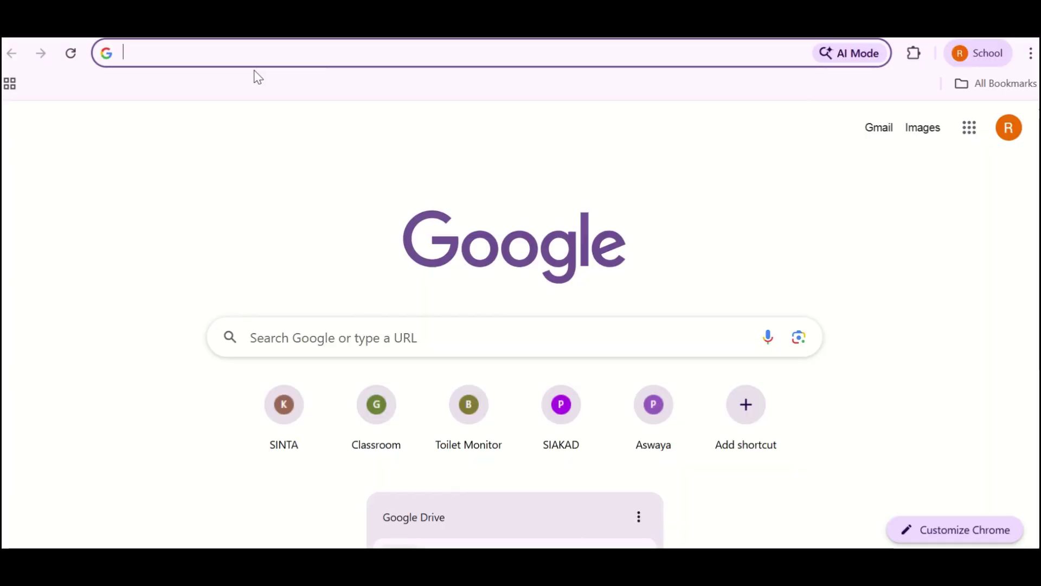
pyautogui.hotkey('ctrl', 'v')
pyautogui.press('Return')
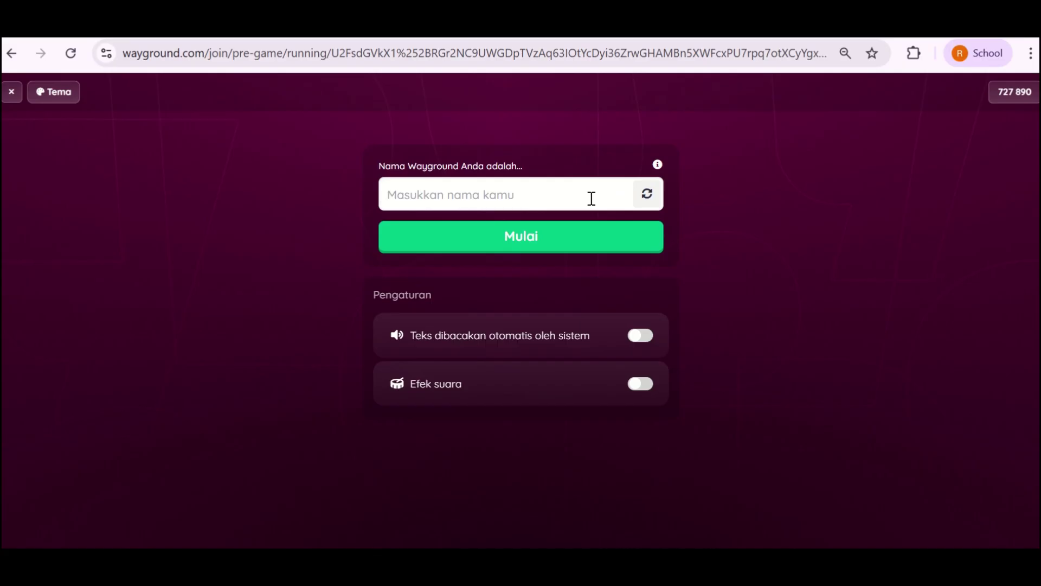
pyautogui.write('Pak Kepsek')
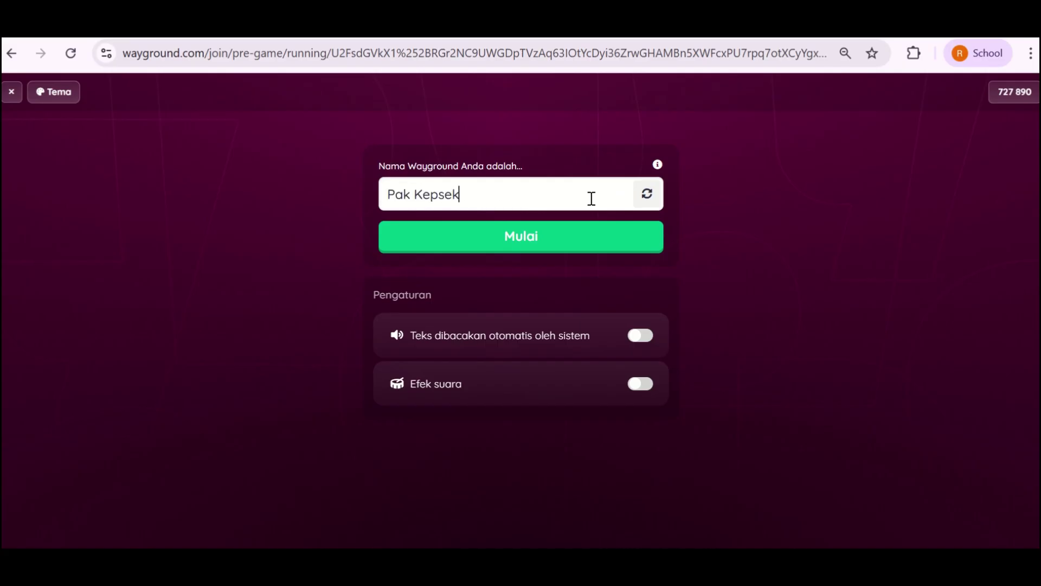
pyautogui.click(549, 238)
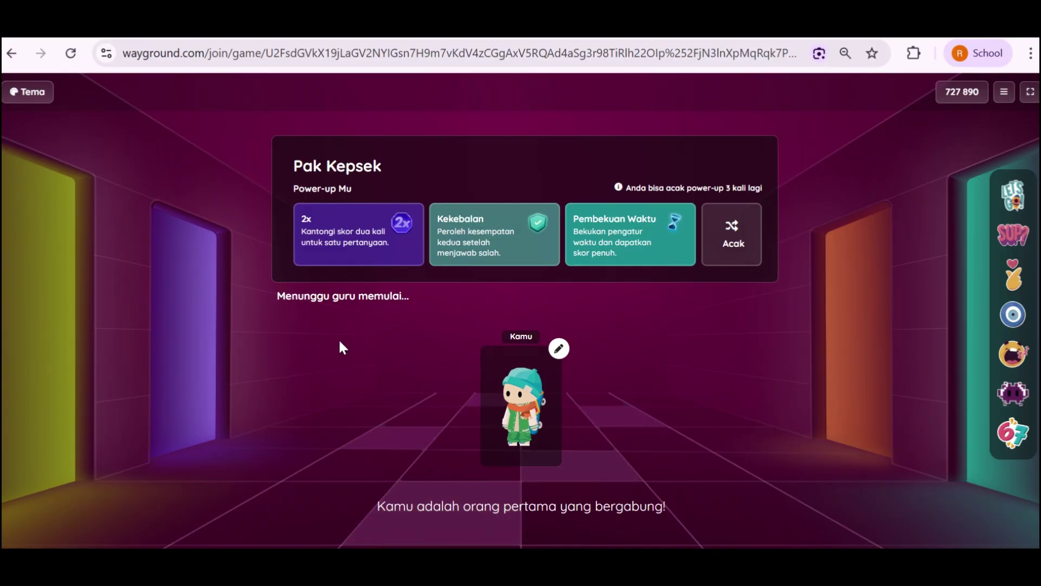
# Match the balls to 一, apple to 二, cups to 三, books to 四 and dogs to 五, then submit the answer.
pyautogui.moveTo(175, 564)
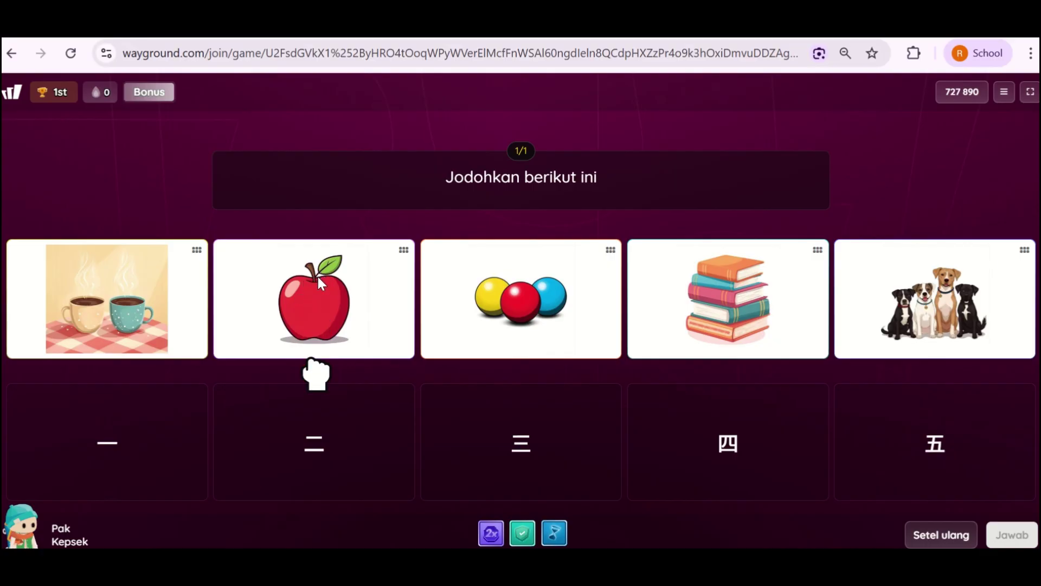
pyautogui.moveTo(317, 276); pyautogui.dragTo(307, 445)
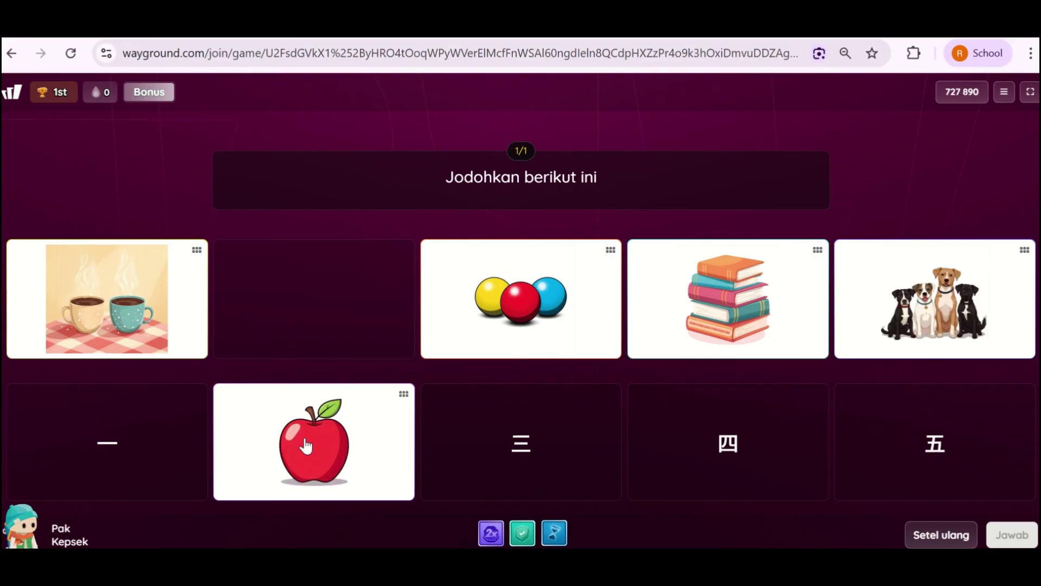
pyautogui.moveTo(124, 303); pyautogui.dragTo(492, 445)
pyautogui.moveTo(521, 301); pyautogui.dragTo(136, 450)
pyautogui.moveTo(767, 322); pyautogui.dragTo(776, 436)
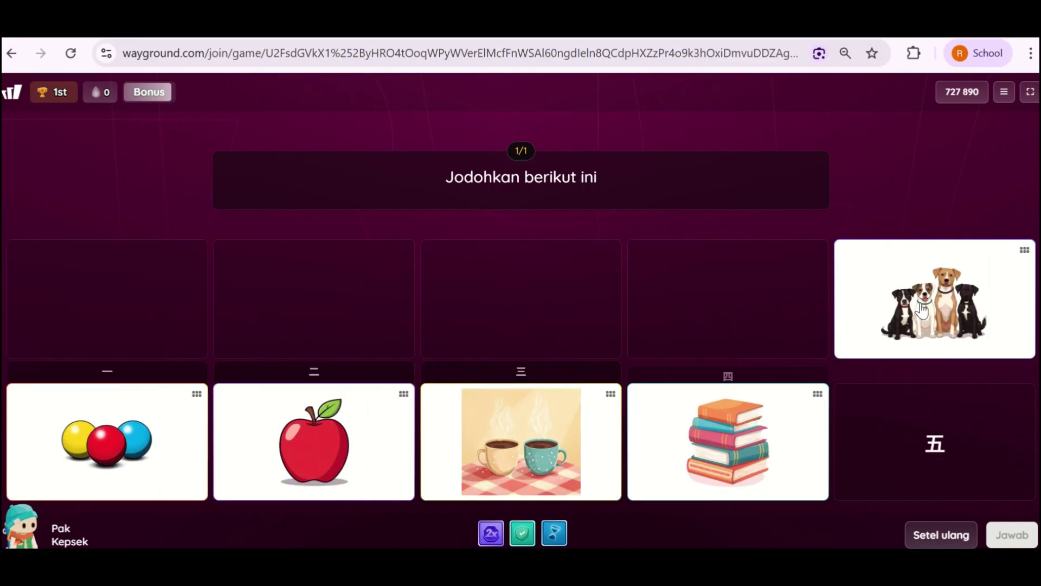
pyautogui.moveTo(945, 362); pyautogui.dragTo(936, 420)
pyautogui.click(1009, 534)
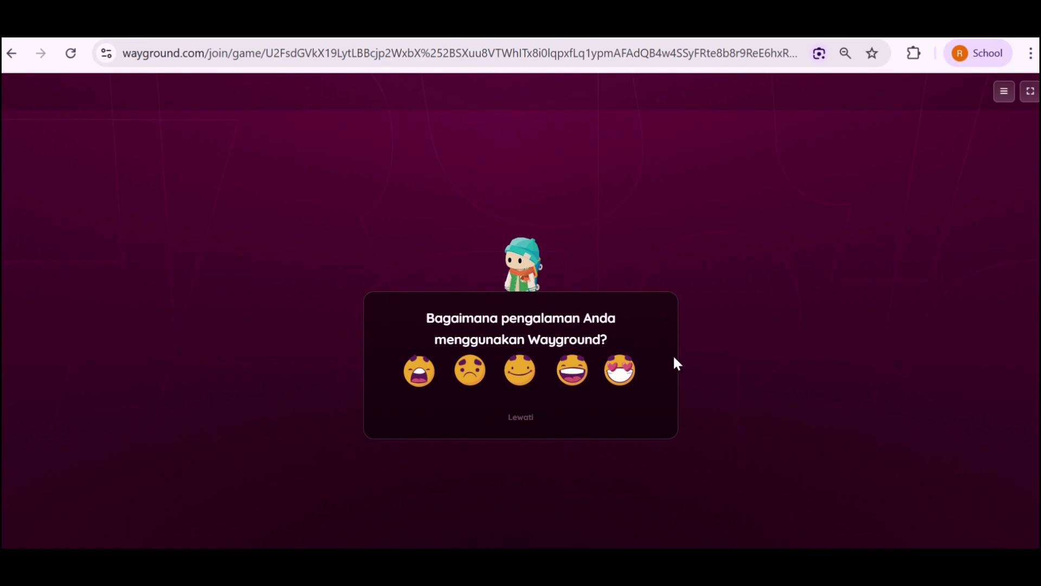
# Skip the experience rating and examine the participant's summary, including the score, performance statistics and question review.
pyautogui.click(517, 419)
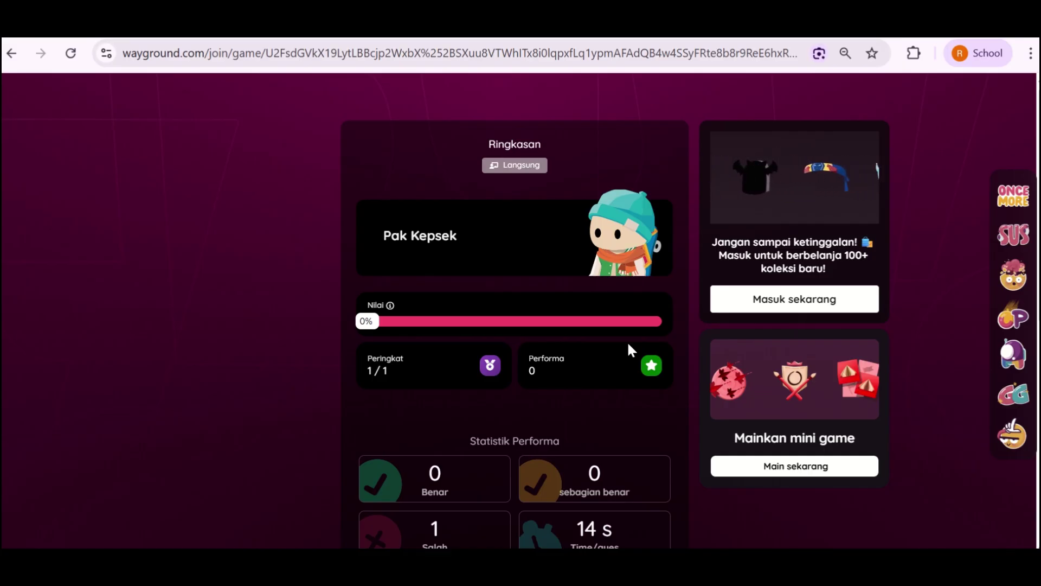
pyautogui.scroll(-8, 506, 384)
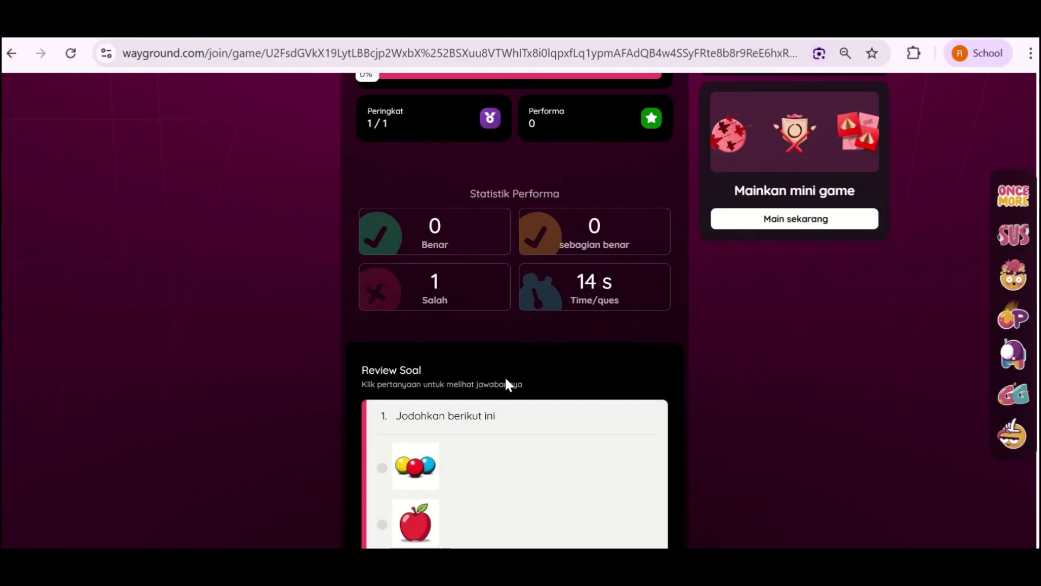
pyautogui.scroll(1, 507, 388)
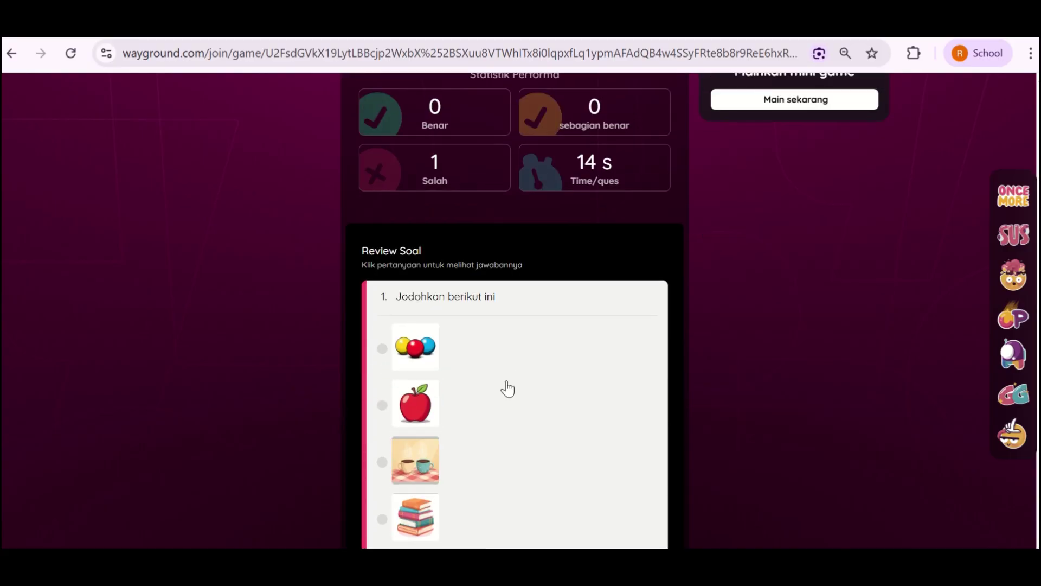
pyautogui.scroll(1, 471, 328)
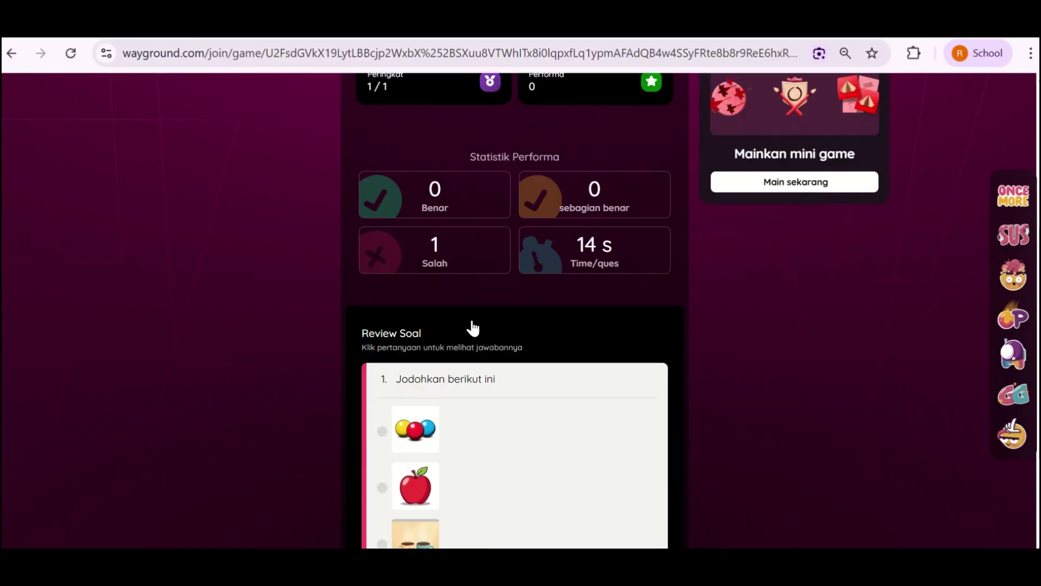
pyautogui.scroll(1, 506, 354)
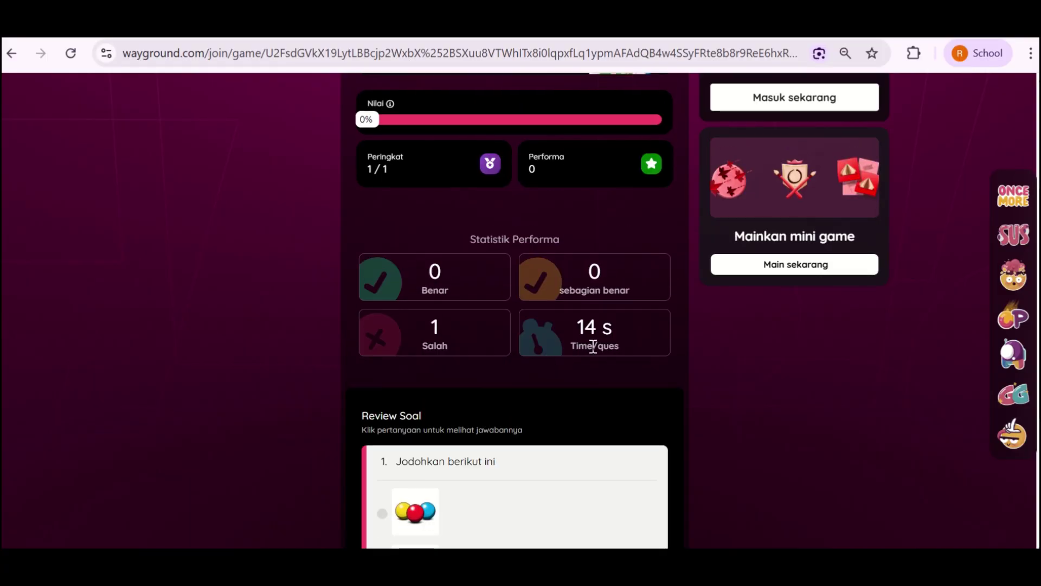
pyautogui.scroll(3, 597, 350)
pyautogui.scroll(-2, 604, 356)
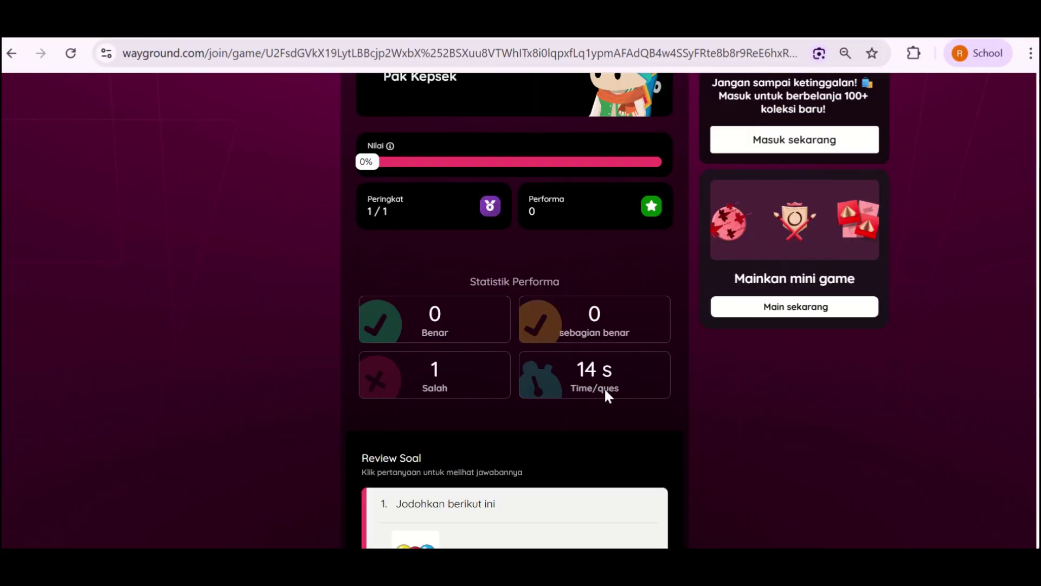
pyautogui.scroll(3, 605, 388)
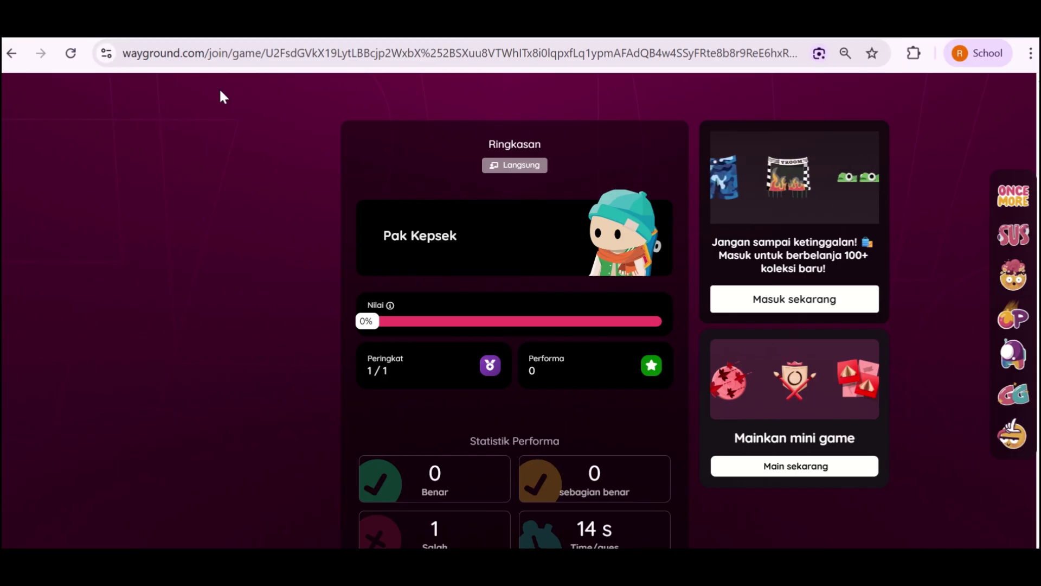
# Replay the quiz from the host window, then rejoin in the participant window with the new game code and participant's name.
pyautogui.hotkey('alt', 'Tab')
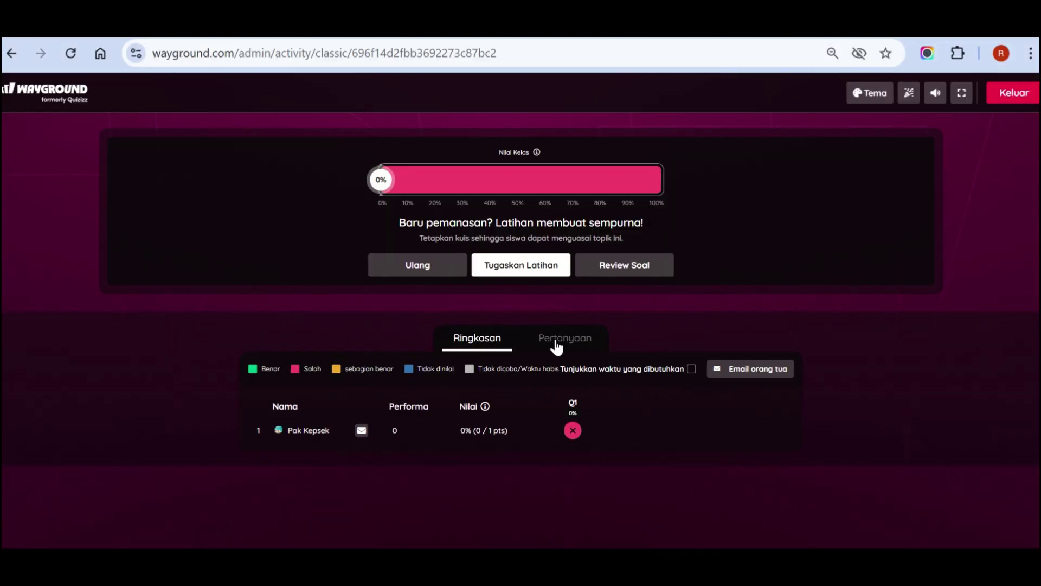
pyautogui.click(423, 265)
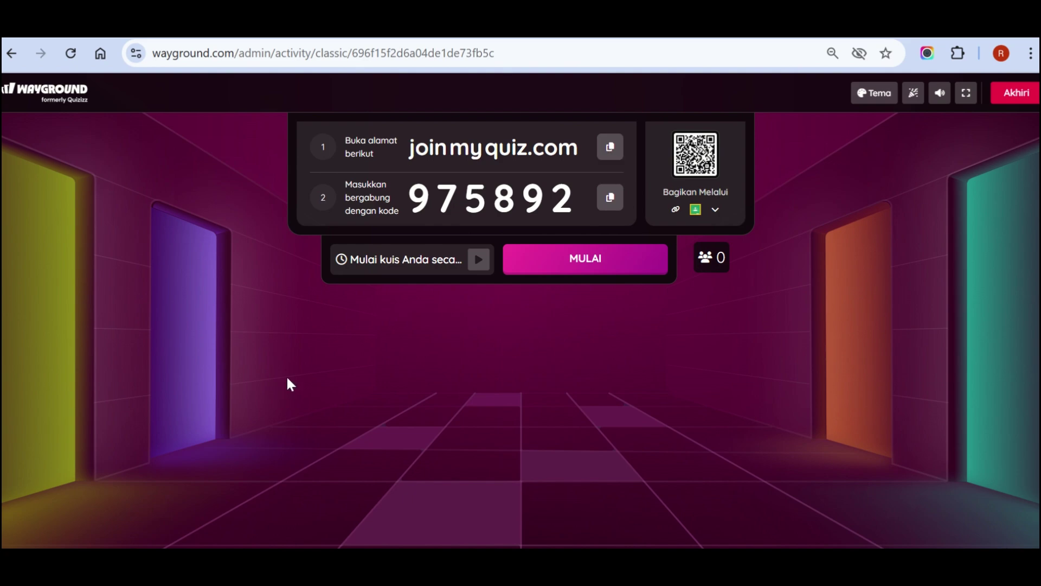
pyautogui.click(676, 550)
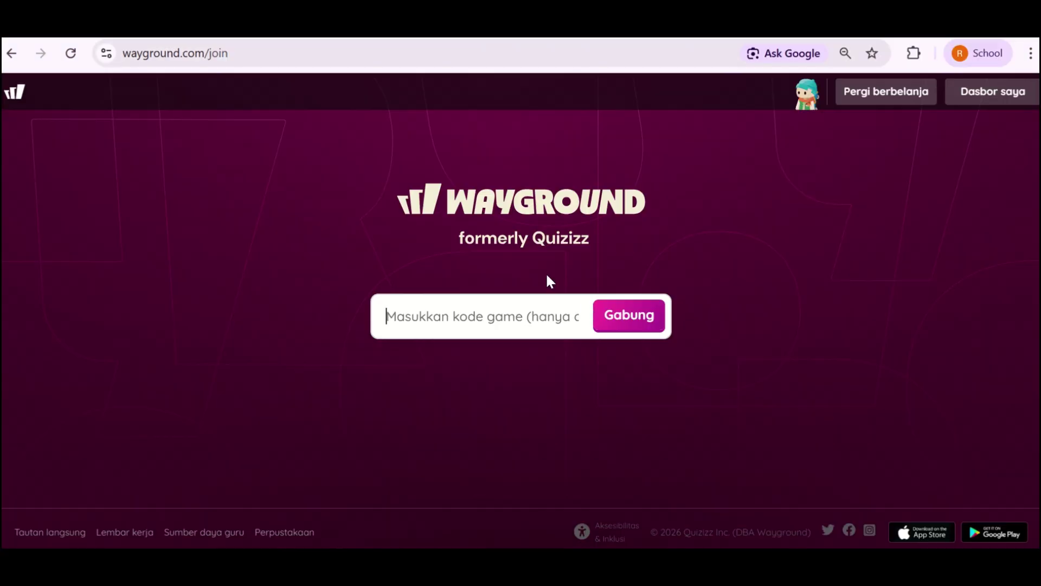
pyautogui.click(526, 321)
pyautogui.write('975892')
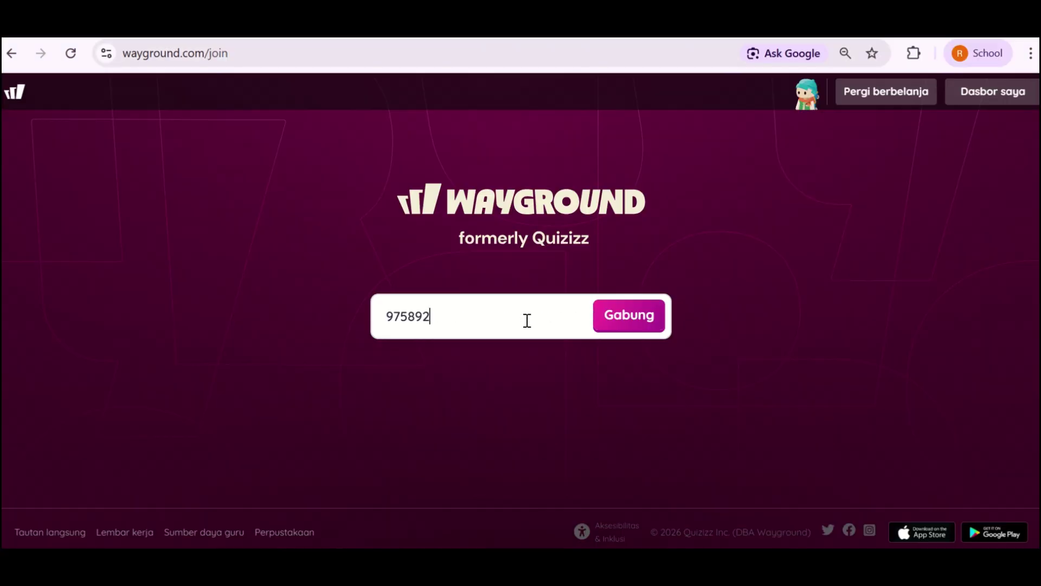
pyautogui.click(616, 314)
pyautogui.write('Pak Kepsek')
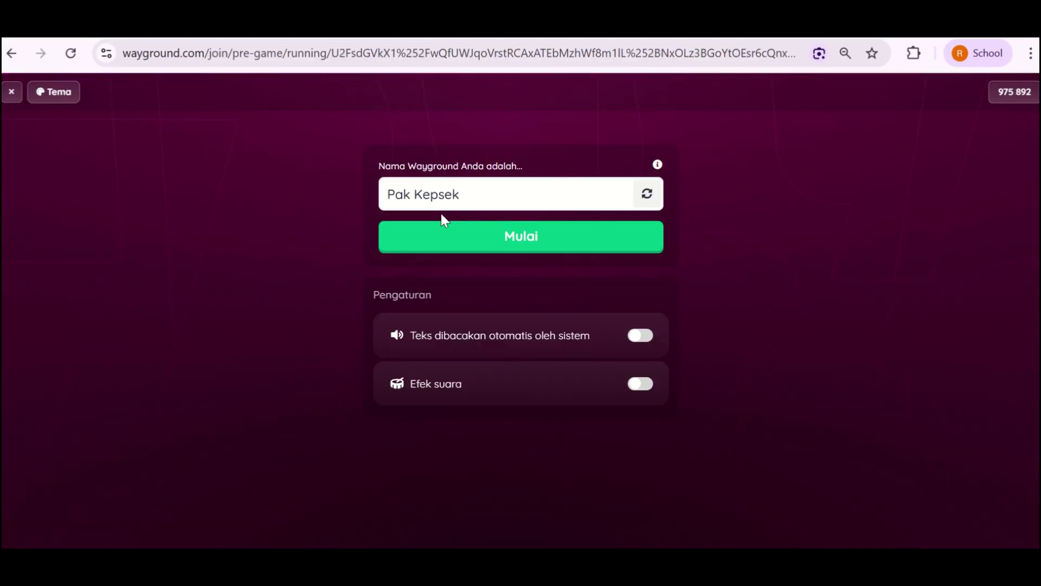
pyautogui.click(443, 224)
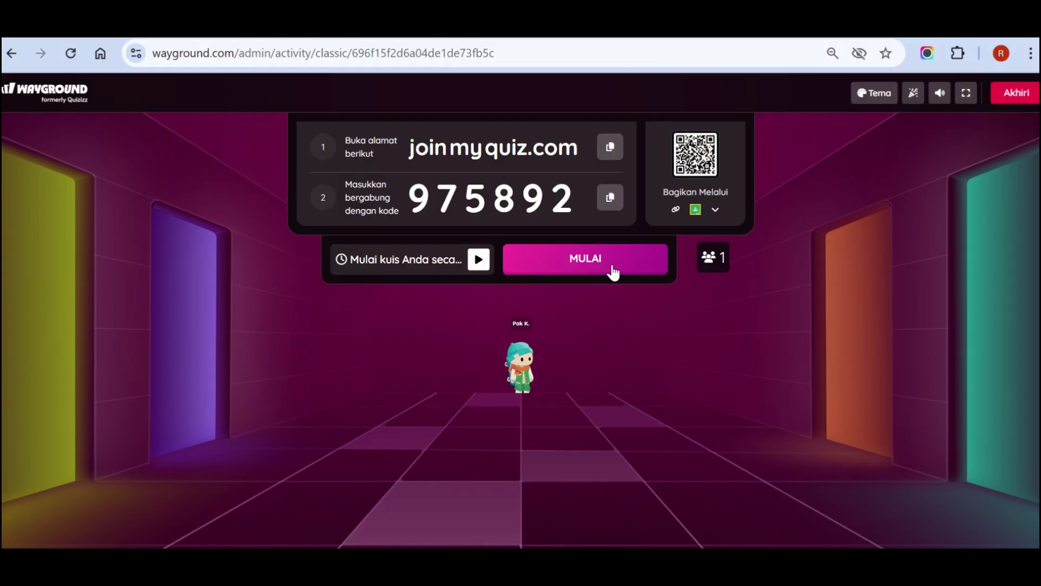
# Start the quiz as host, then as participant match apple to 一, cups to 二, balls to 三, dogs to 四 and books to 五, and submit.
pyautogui.click(613, 271)
pyautogui.hotkey('alt', 'Tab')
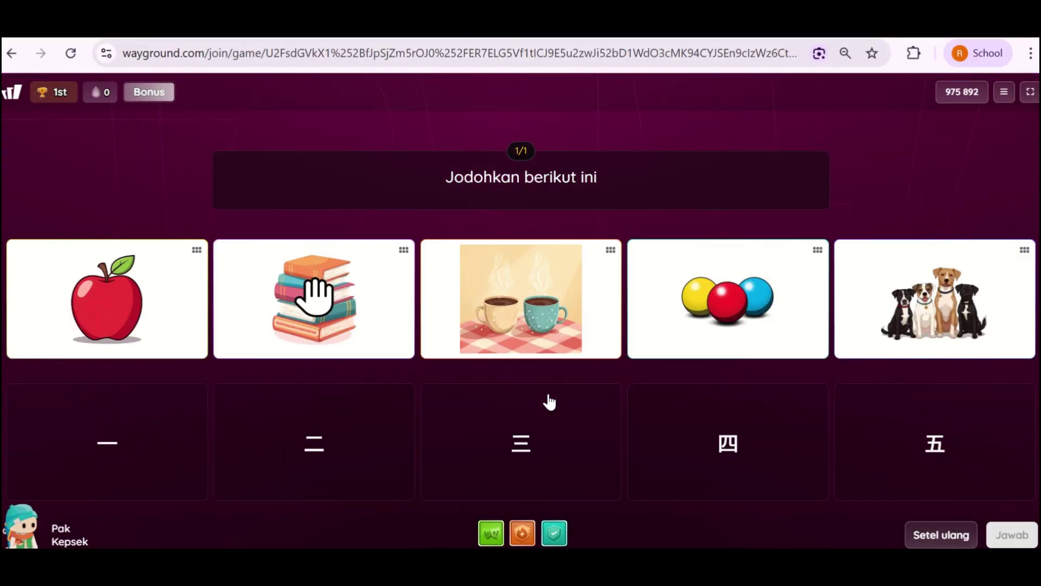
pyautogui.moveTo(126, 300); pyautogui.dragTo(133, 437)
pyautogui.moveTo(529, 279); pyautogui.dragTo(325, 428)
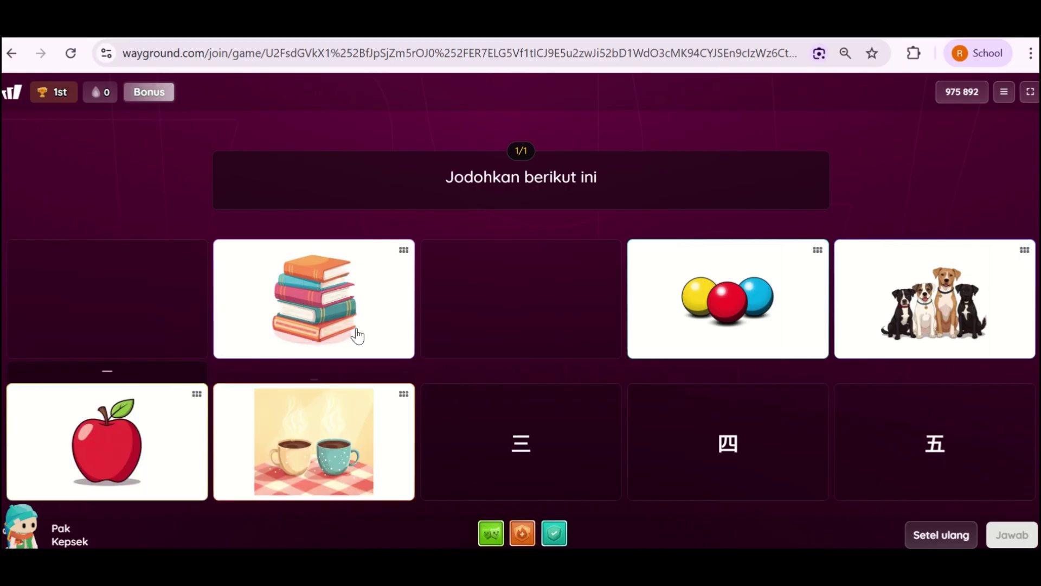
pyautogui.moveTo(780, 309); pyautogui.dragTo(597, 431)
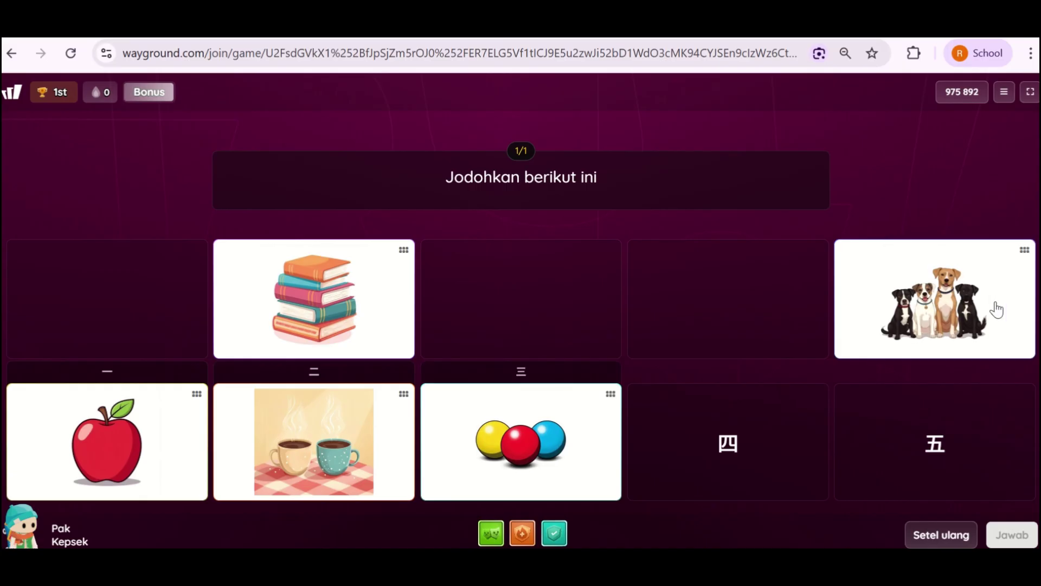
pyautogui.moveTo(958, 299); pyautogui.dragTo(729, 434)
pyautogui.moveTo(404, 342); pyautogui.dragTo(1003, 423)
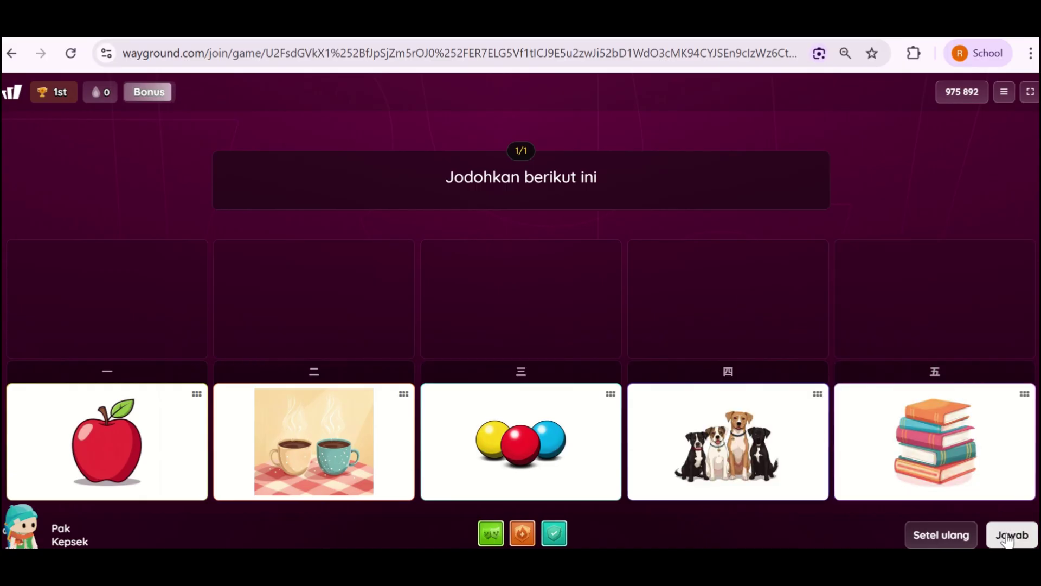
pyautogui.click(1010, 536)
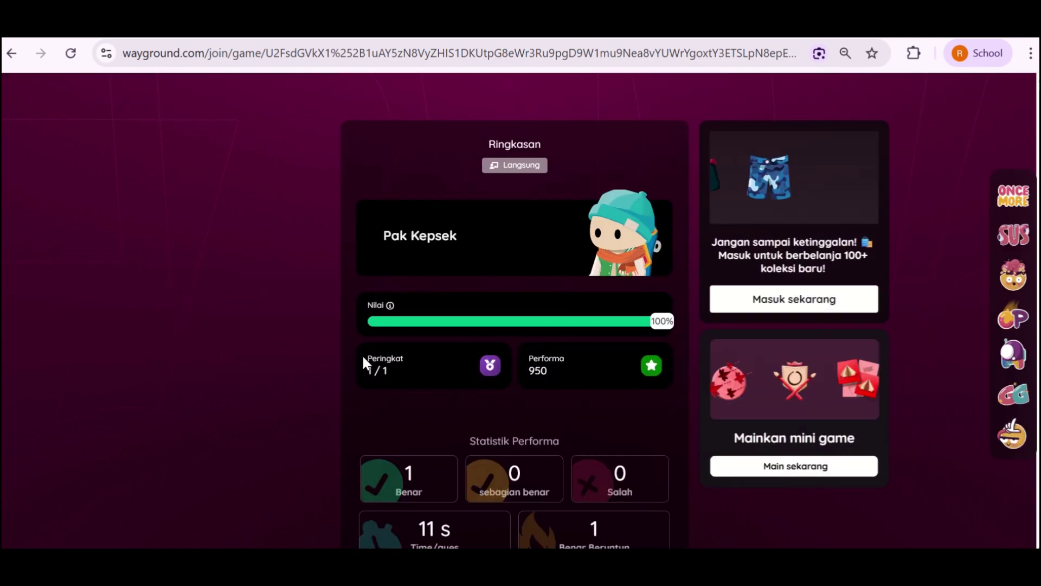
# Examine the participant's summary for the replayed quiz, including the score, performance statistics and question review.
pyautogui.scroll(-3, 401, 369)
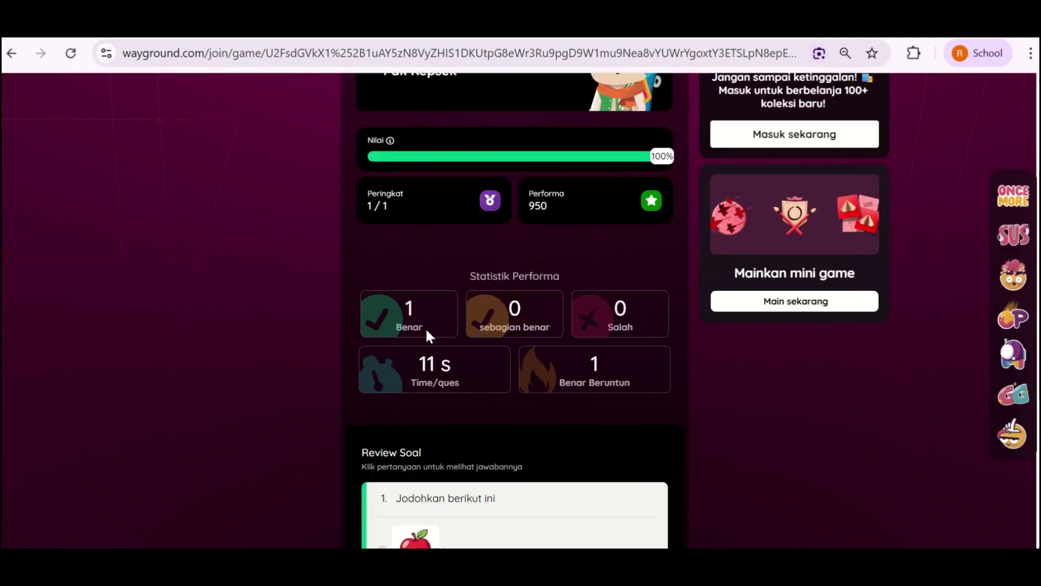
pyautogui.scroll(-3, 655, 358)
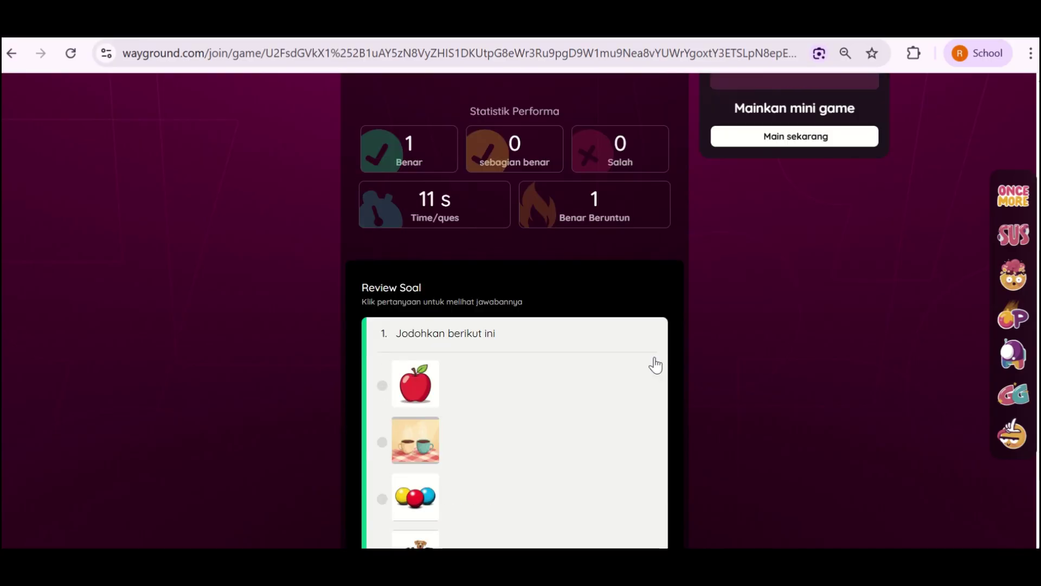
pyautogui.scroll(6, 656, 360)
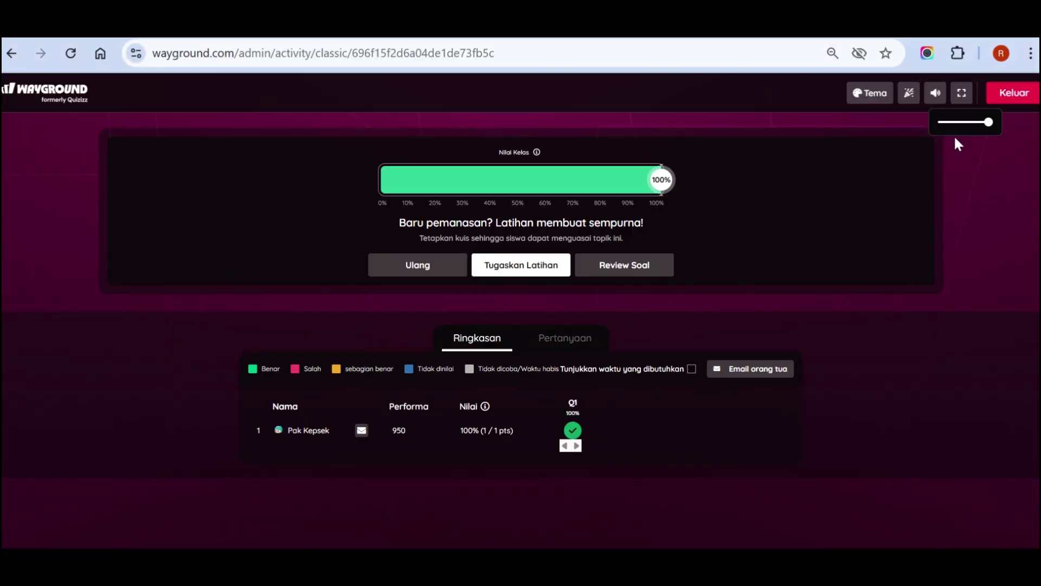
# Exit the finished session in the host window and open the quiz "Memasangkan Angka dengan Gambar" from the library for editing.
pyautogui.click(1012, 93)
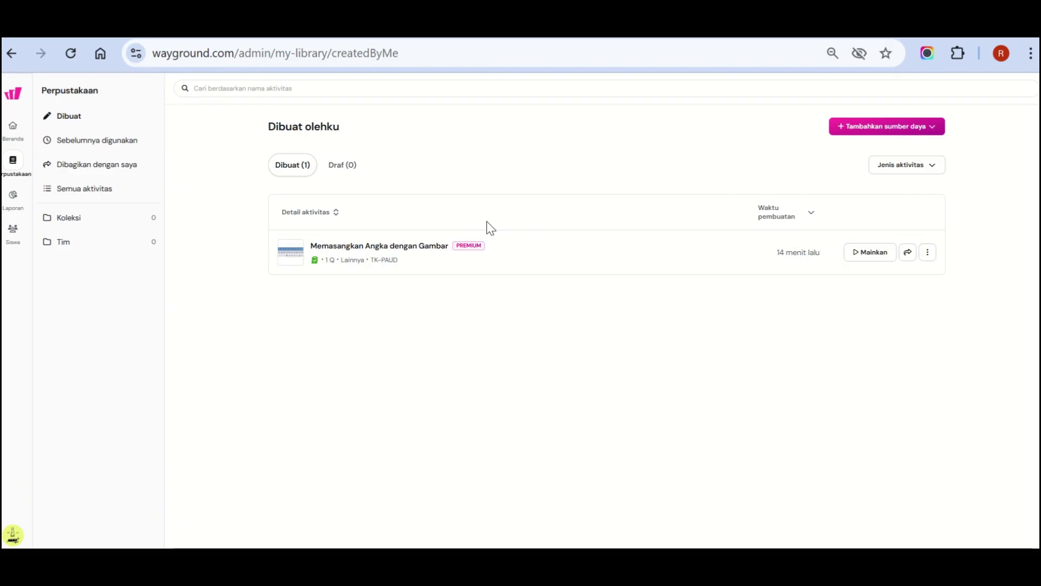
pyautogui.click(507, 251)
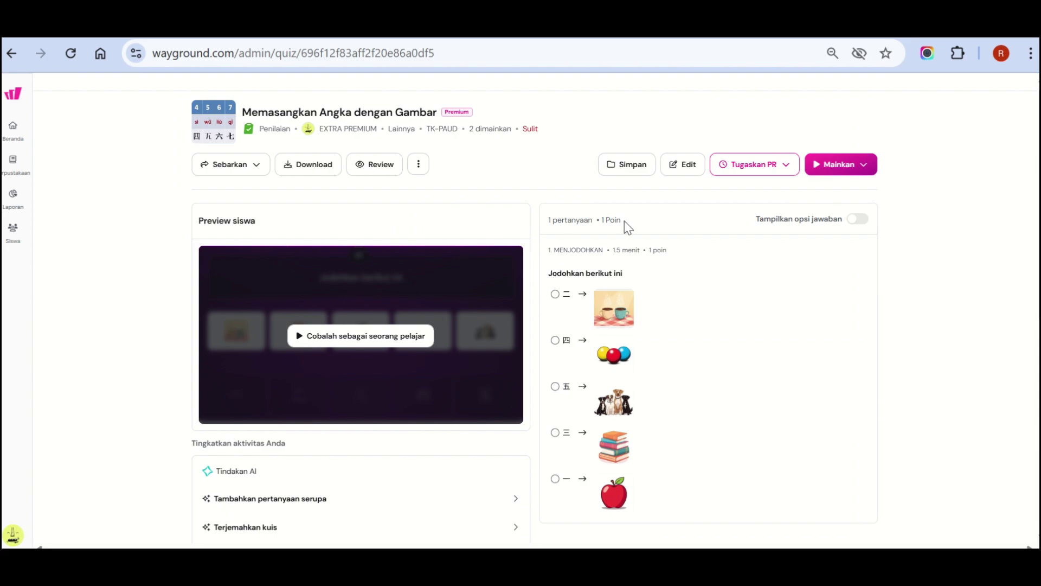
pyautogui.click(685, 165)
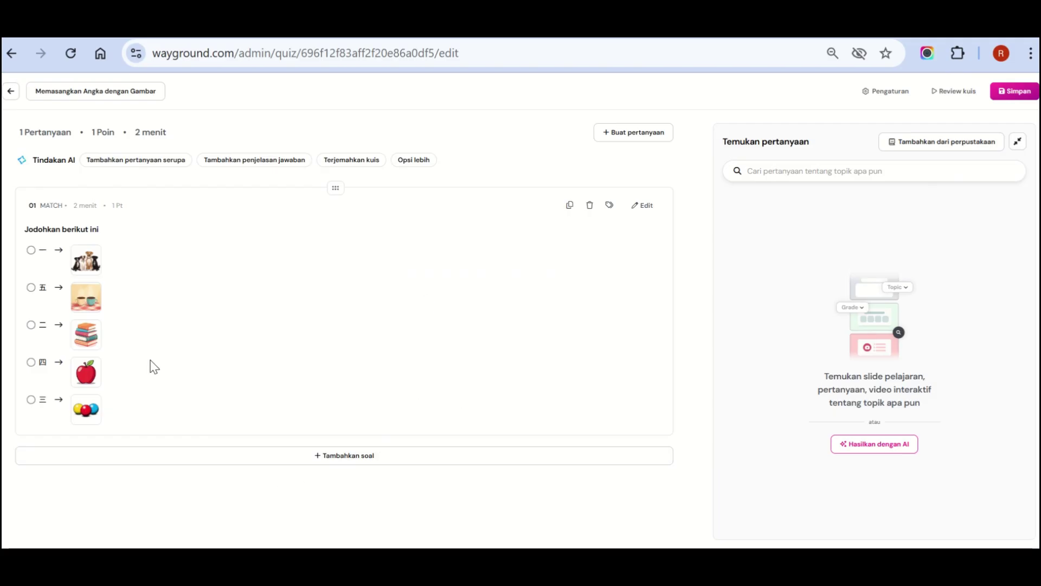
# Duplicate the matching question "Jodohkan berikut ini" and open the copy in the question editor.
pyautogui.click(569, 206)
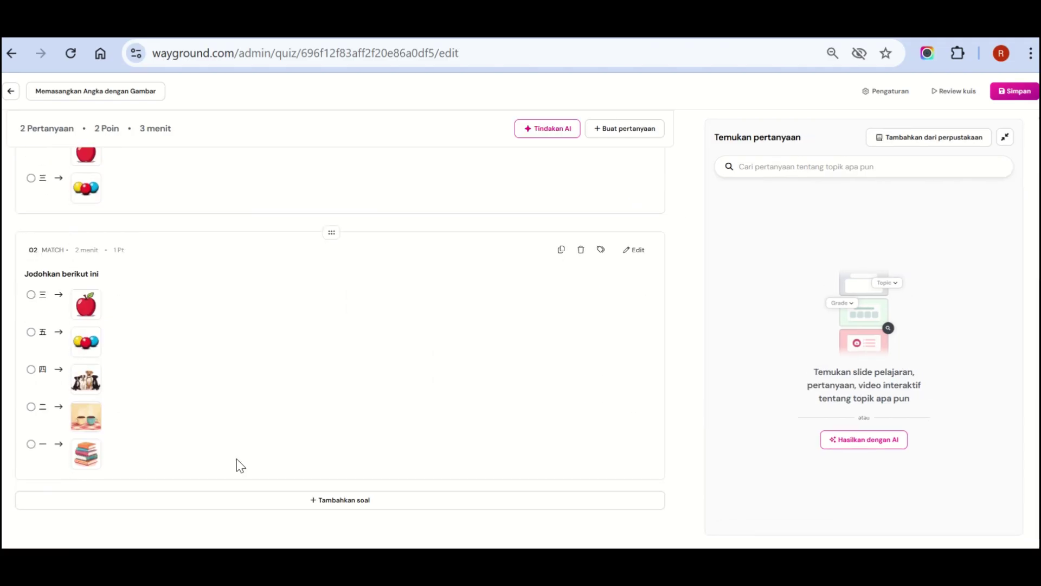
pyautogui.click(240, 465)
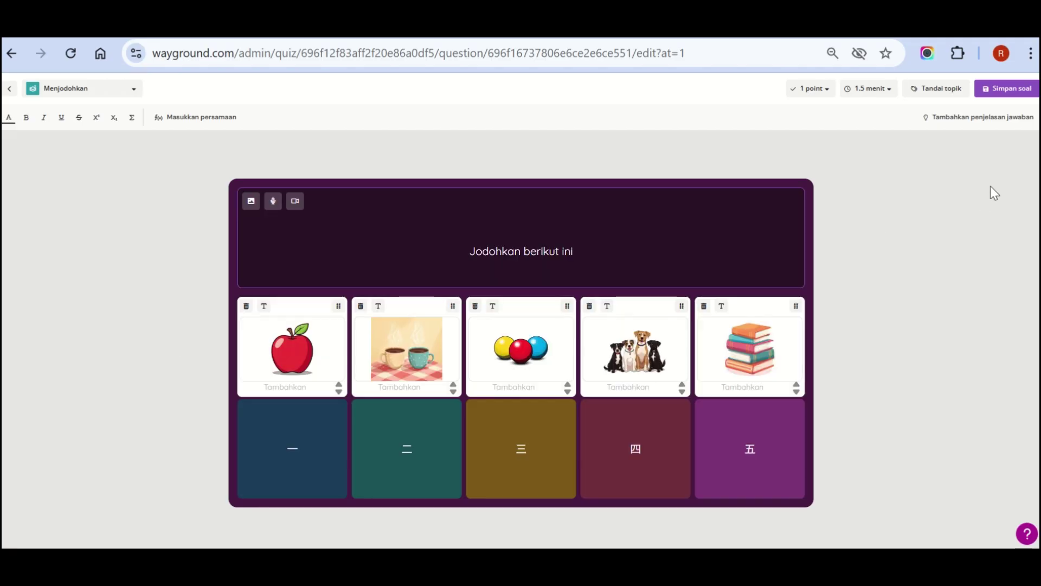